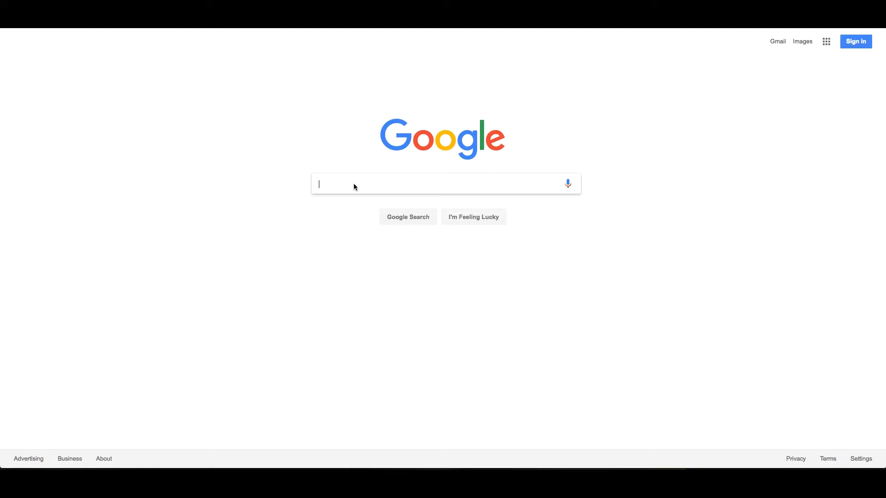
Search Google for 'hostgator' and open the HostGator: Website Hosting Services result
left_click(355, 186)
type("Hos")
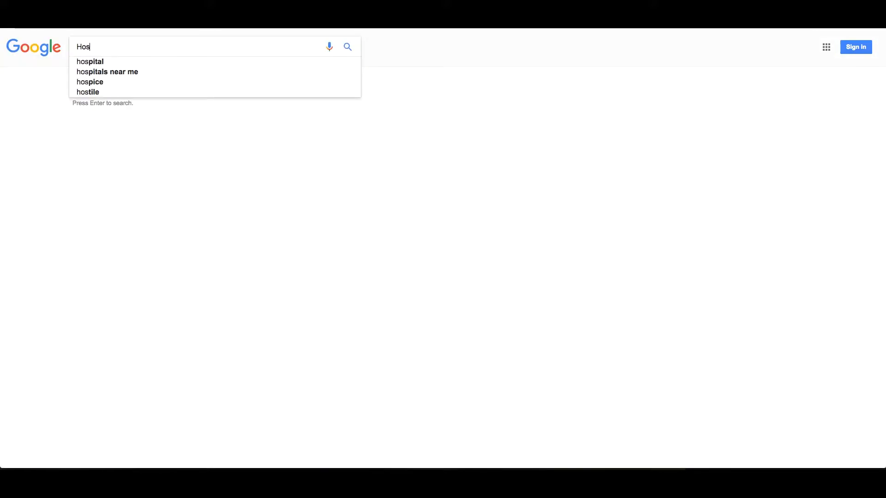
type("tg")
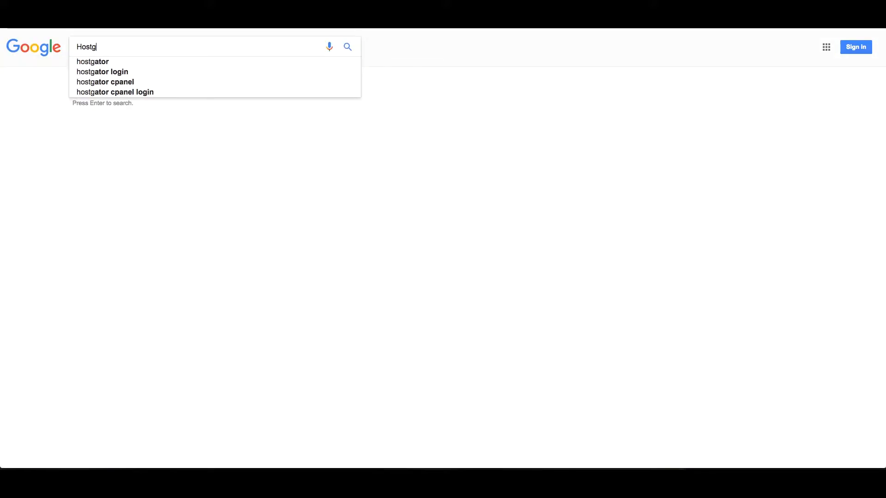
key("Down")
key("Return")
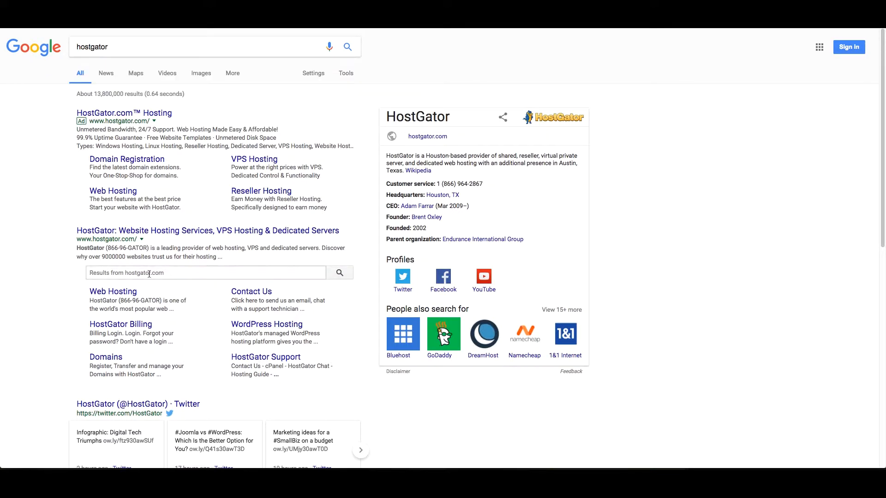
left_click(140, 232)
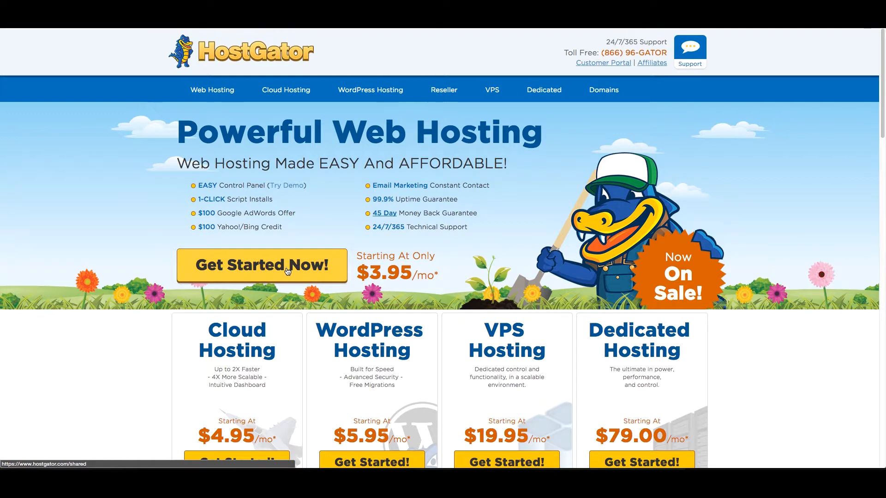
Pick the Hatchling Plan from HostGator's shared hosting plans to reach the order form
left_click(288, 272)
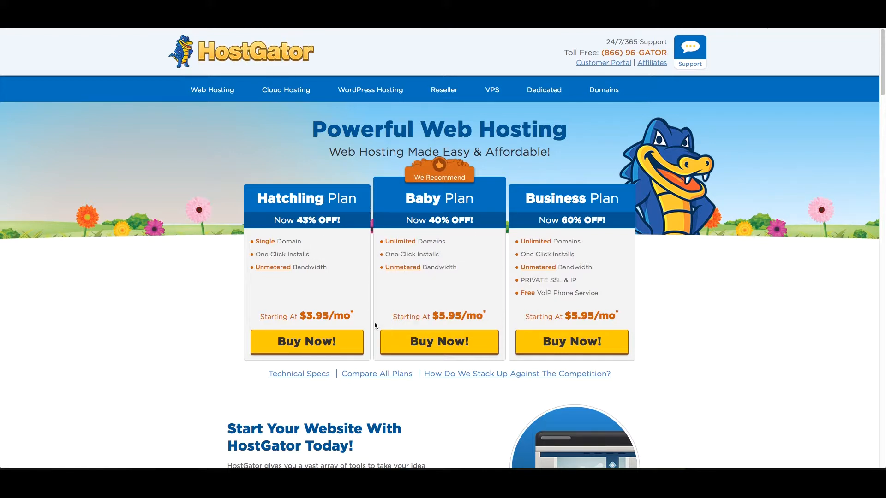
left_click_drag(252, 242, 304, 242)
left_click(347, 251)
left_click(314, 342)
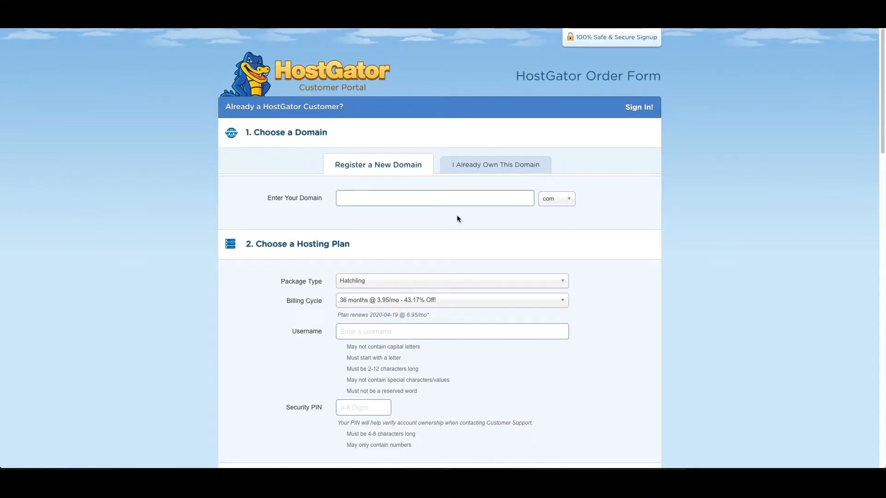
Check tutormemedia.com availability and untick Add Domain Privacy Protection
type("tutormemedia")
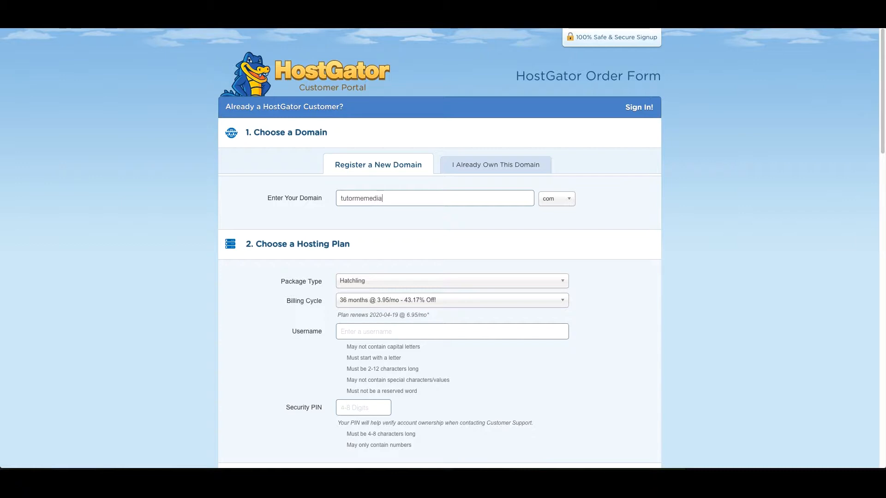
left_click(405, 262)
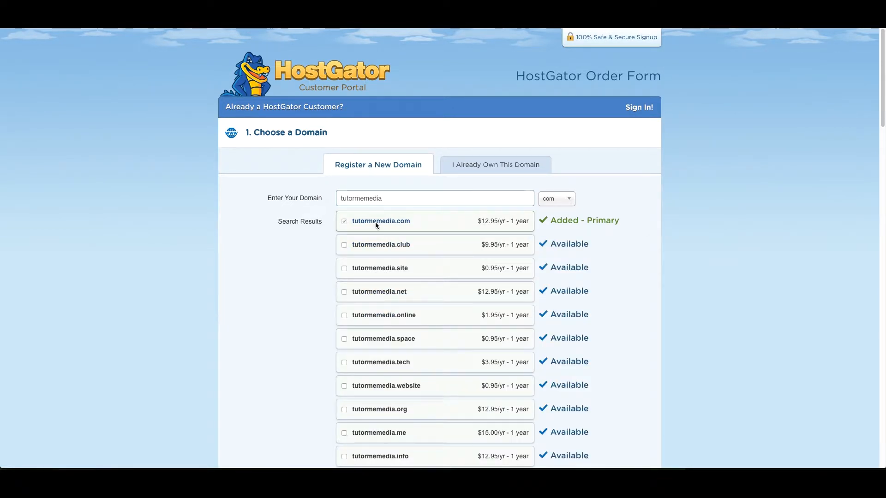
scroll(294, 267, "down", 6)
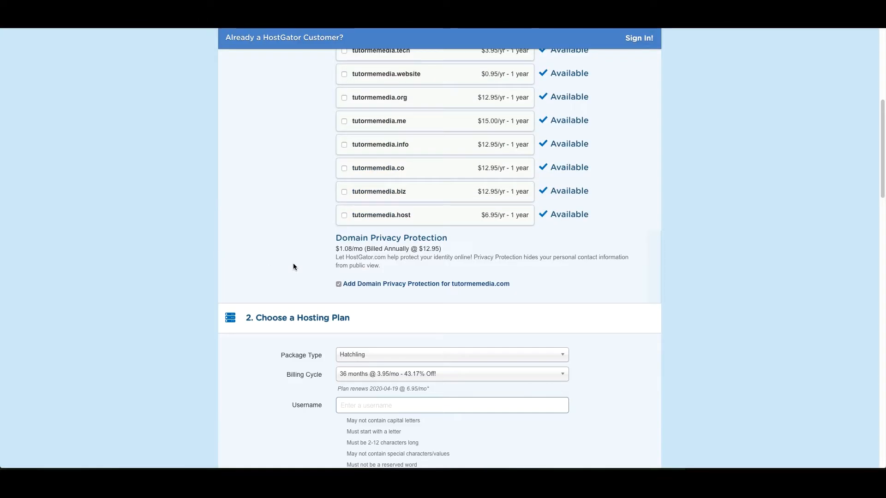
left_click(339, 284)
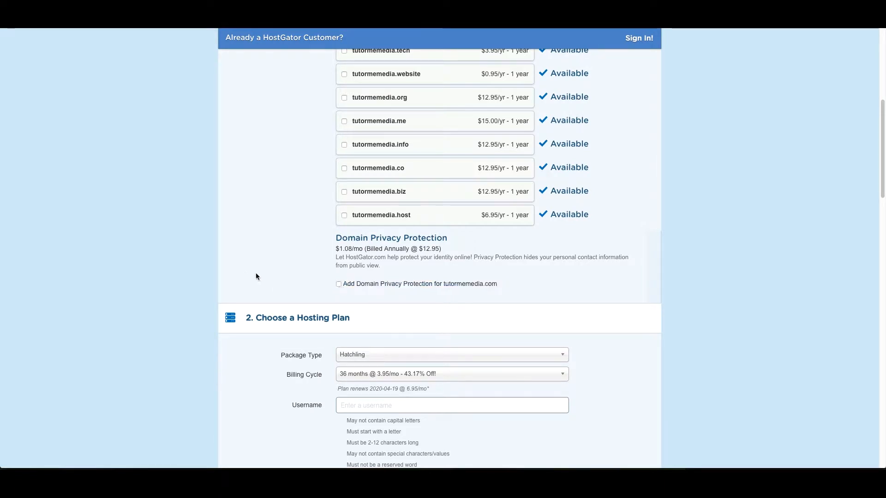
scroll(256, 274, "down", 1)
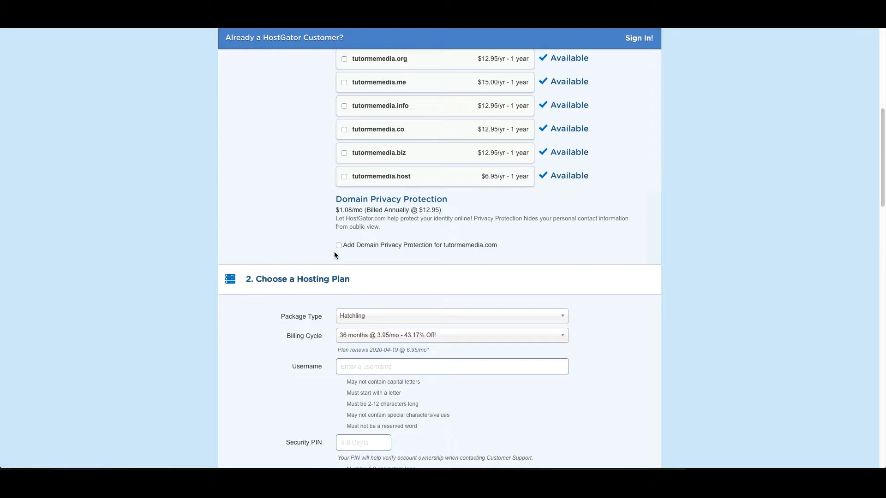
scroll(337, 276, "down", 3)
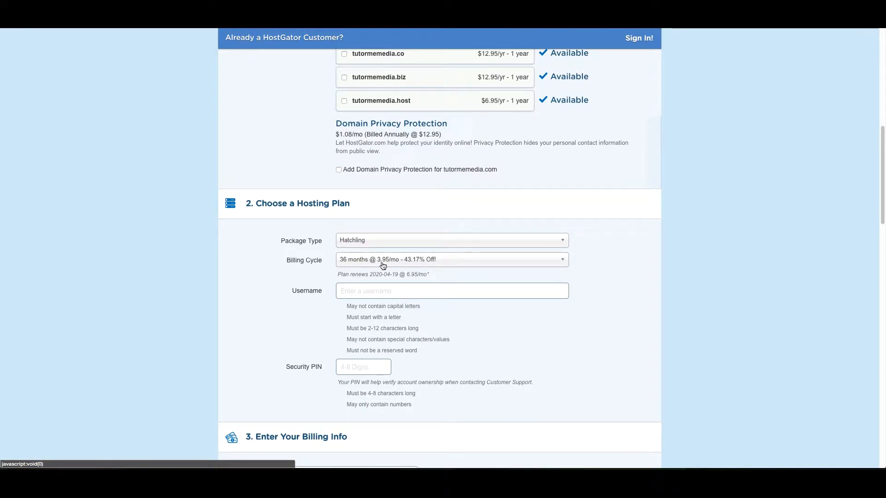
Keep the Hatchling billing cycle at 36 months
left_click(382, 265)
left_click(383, 266)
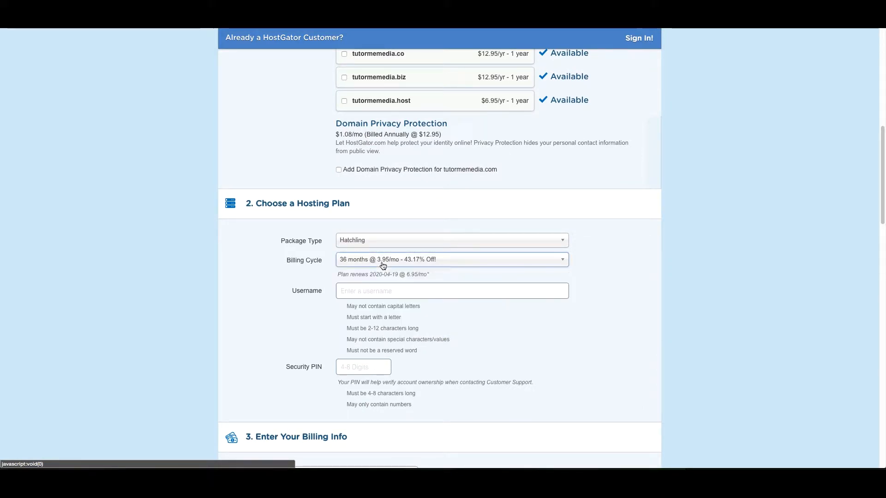
left_click(383, 266)
left_click(397, 330)
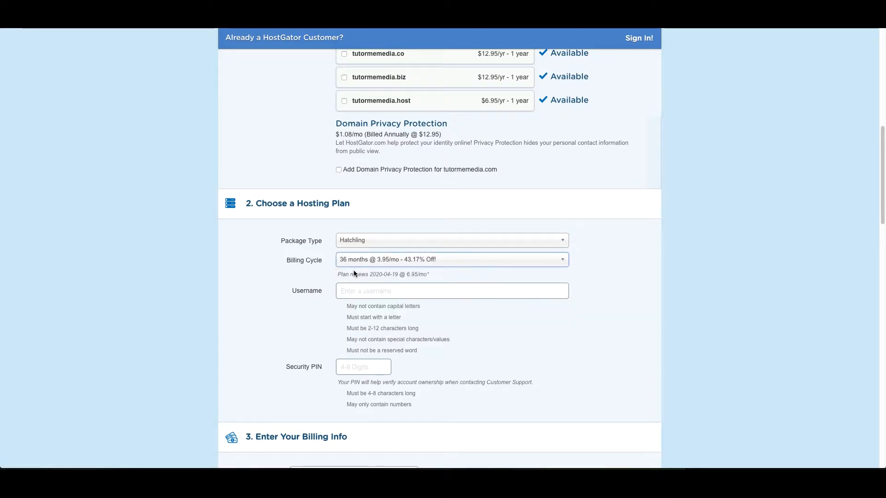
Enter a lowercase username matching the domain and fill in the security PIN
left_click(352, 290)
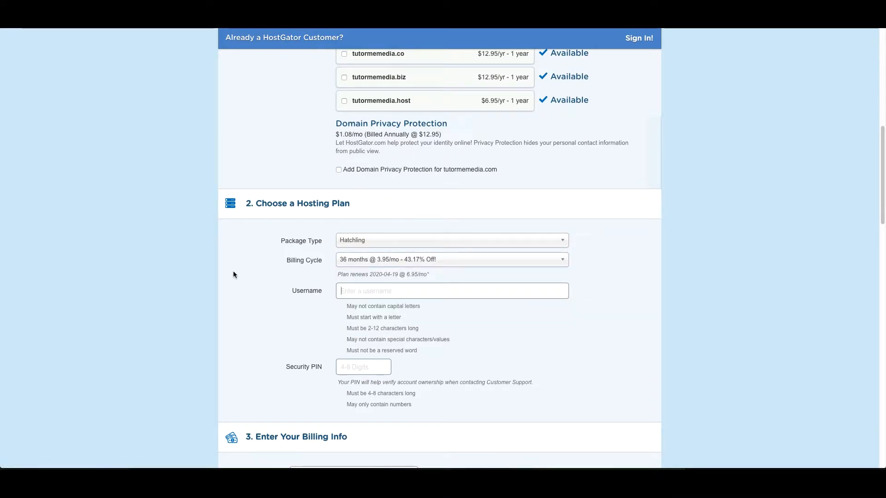
type("Tut")
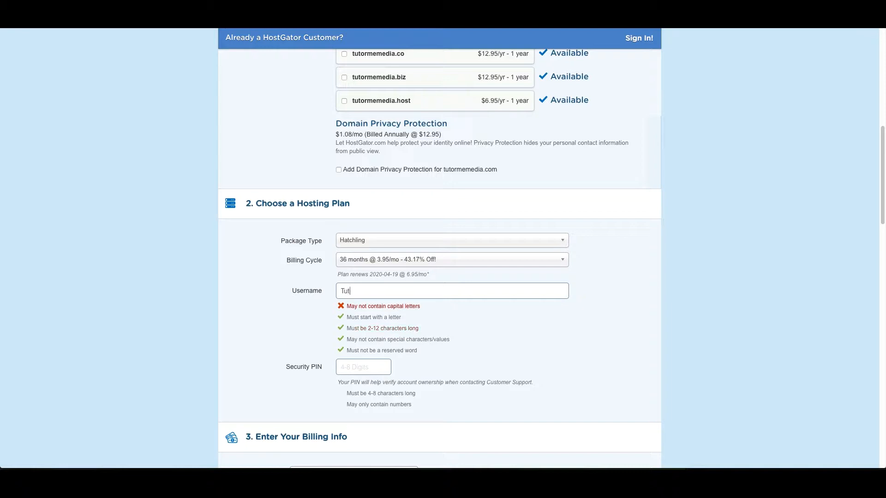
type("ormedia.com")
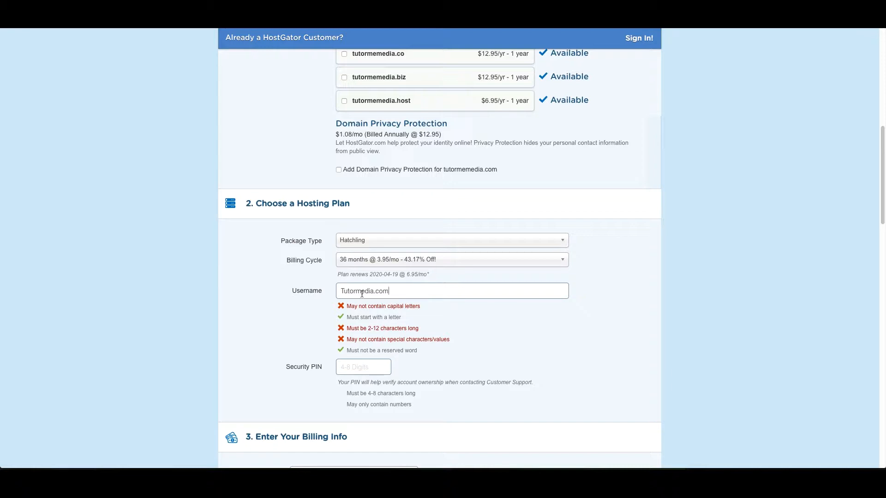
key("BackSpace")
key("BackSpace")
key("BackSpace")
key("BackSpace")
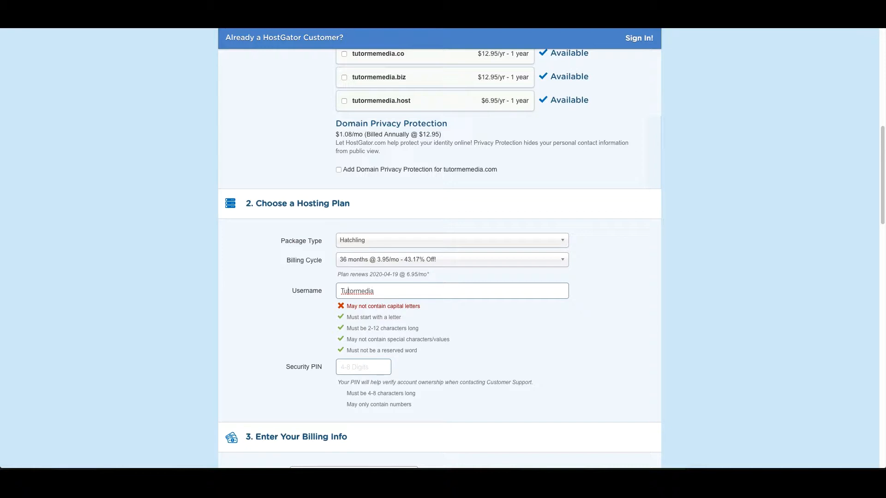
key("BackSpace")
type("y")
key("BackSpace")
type("t")
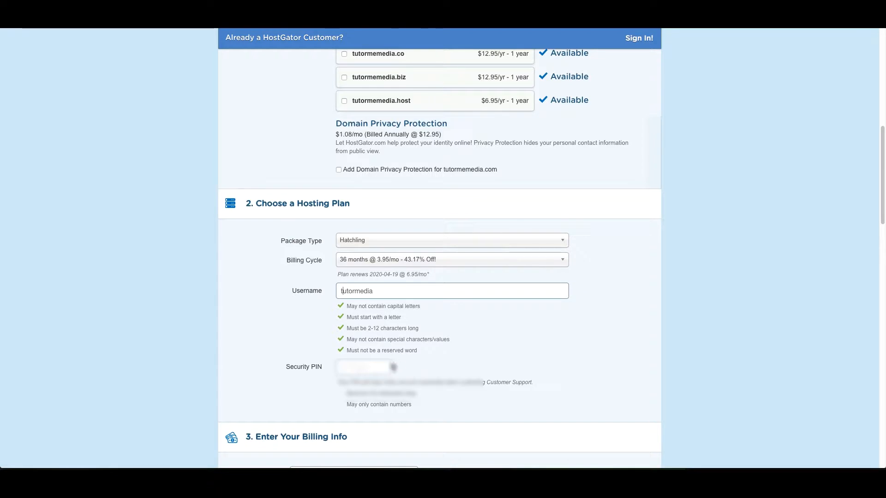
left_click(370, 368)
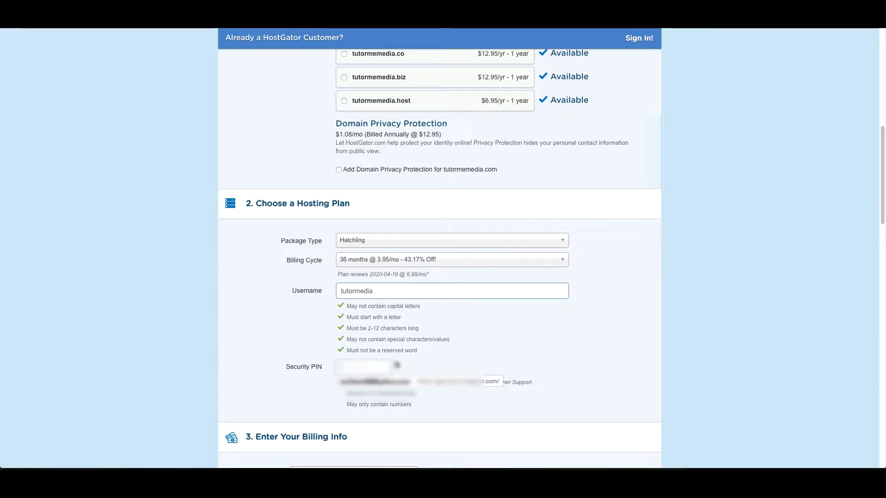
left_click(362, 292)
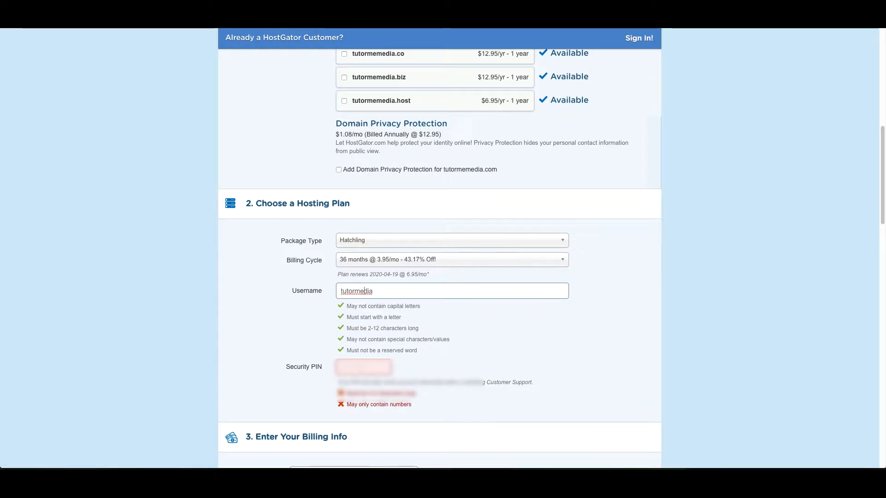
type("me")
left_click(363, 368)
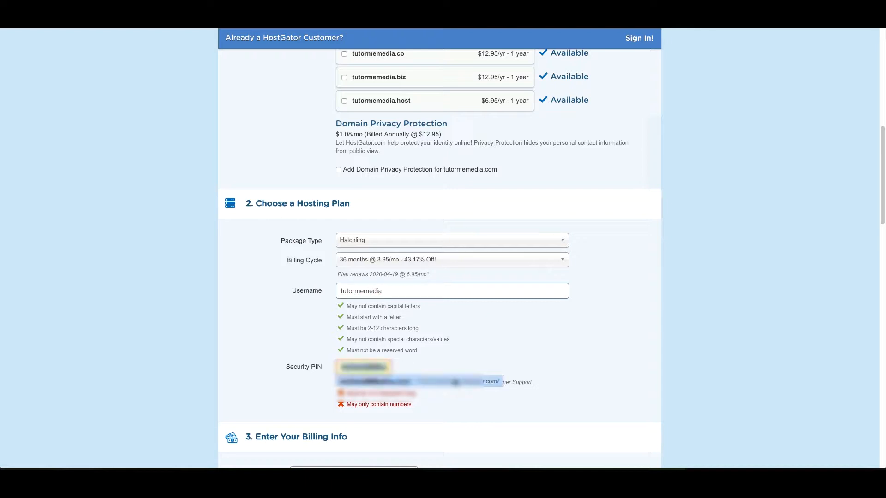
left_click(451, 322)
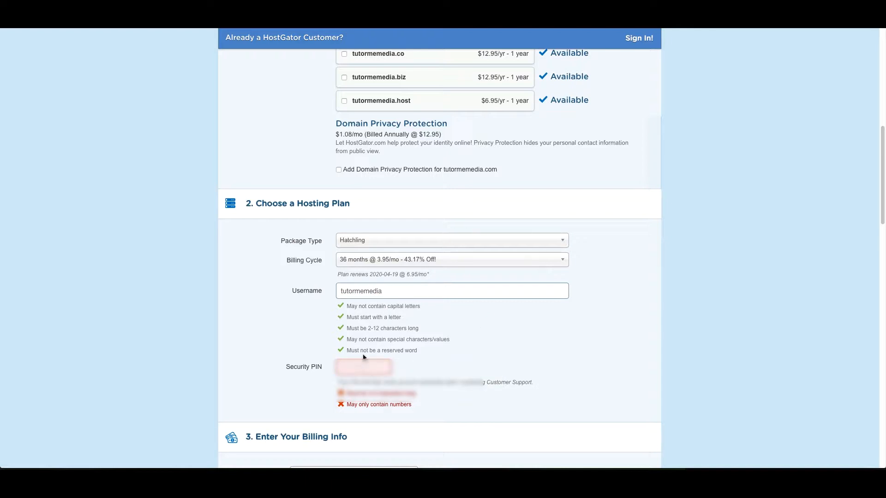
key("Tab")
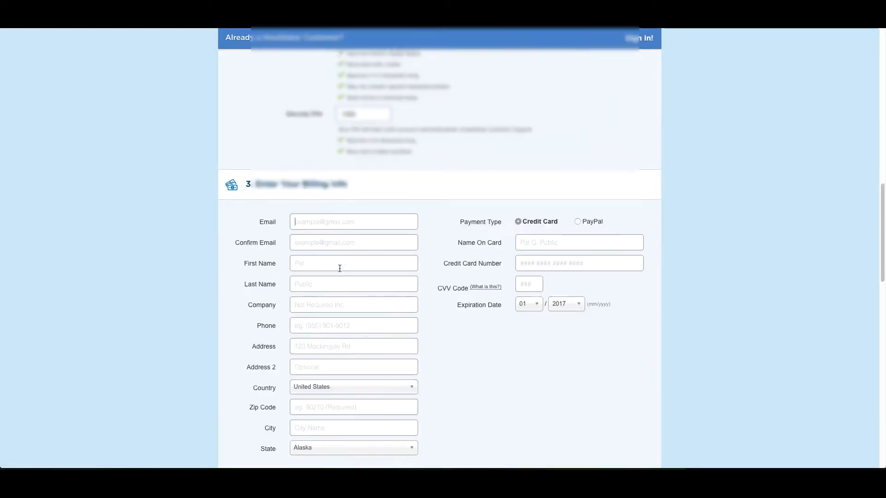
Uncheck SiteLock Monitoring under Additional Services and check out to PayPal
scroll(340, 268, "down", 1)
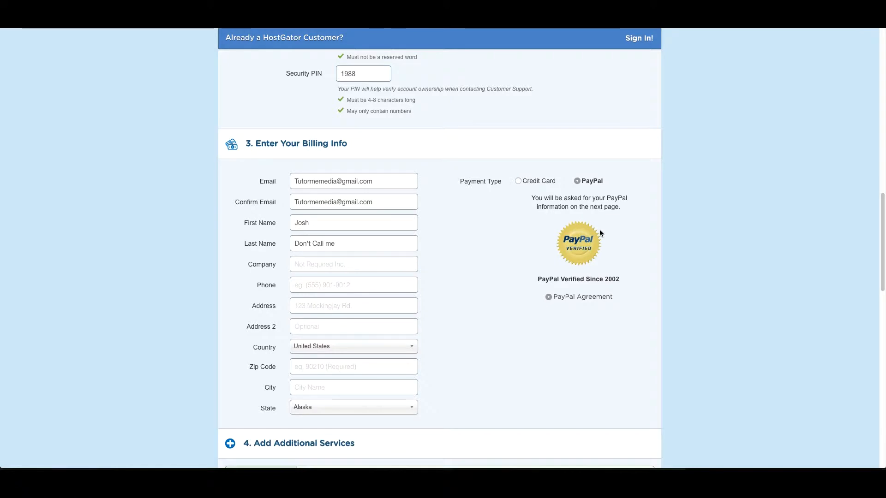
scroll(491, 241, "down", 5)
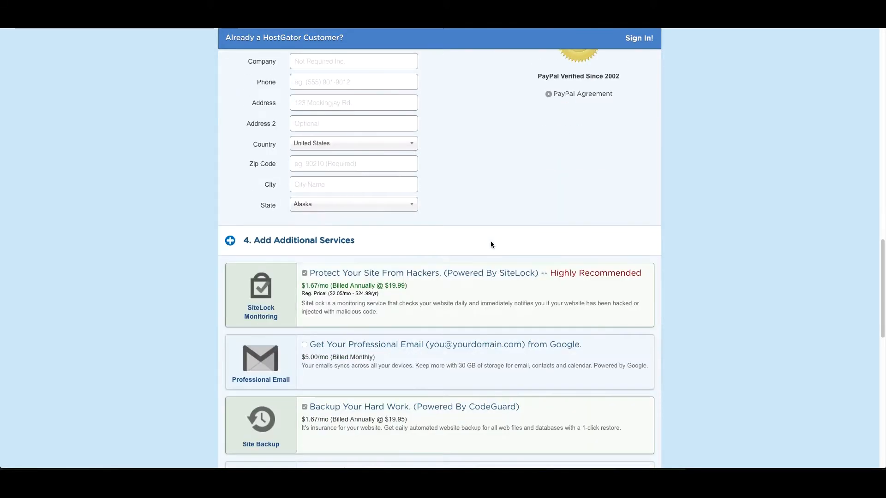
scroll(466, 190, "up", 2)
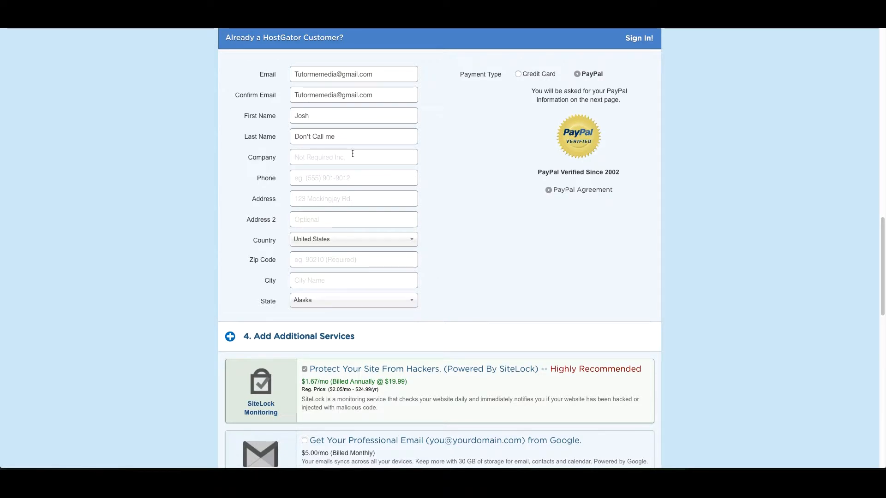
left_click(333, 178)
scroll(333, 178, "down", 3)
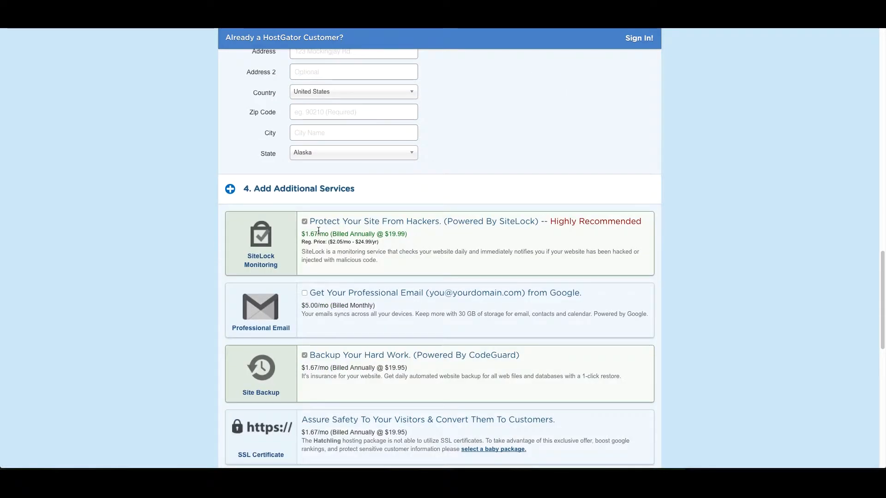
left_click(304, 222)
scroll(323, 305, "down", 1)
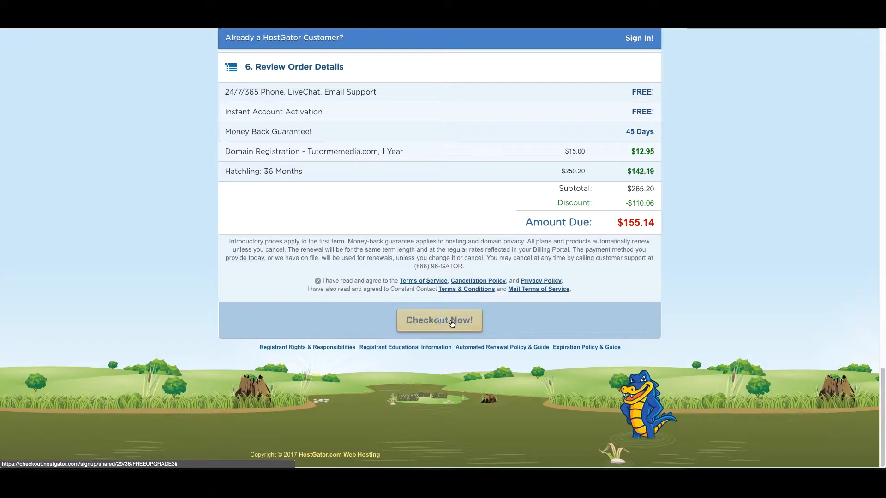
left_click(443, 318)
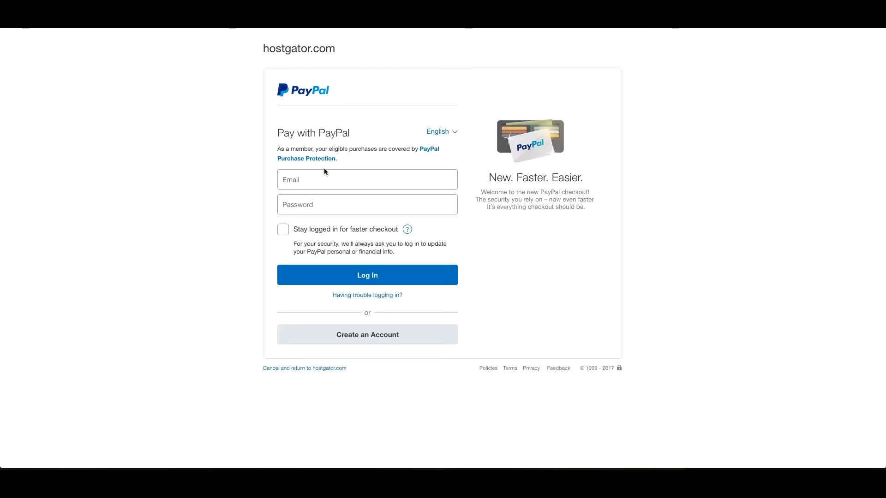
Log in to PayPal and approve the HostGator payment
left_click(335, 183)
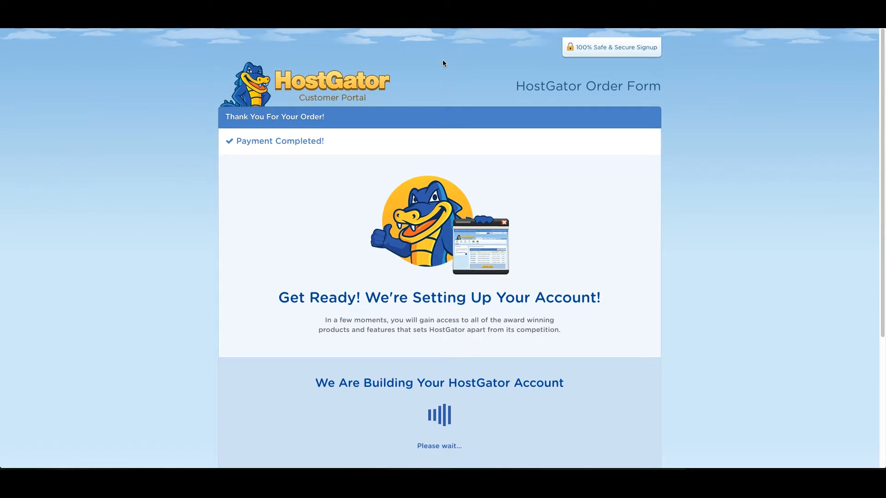
Wait for the account build and reach the tutormemedia.com Hatchling hosting dashboard
scroll(574, 132, "down", 1)
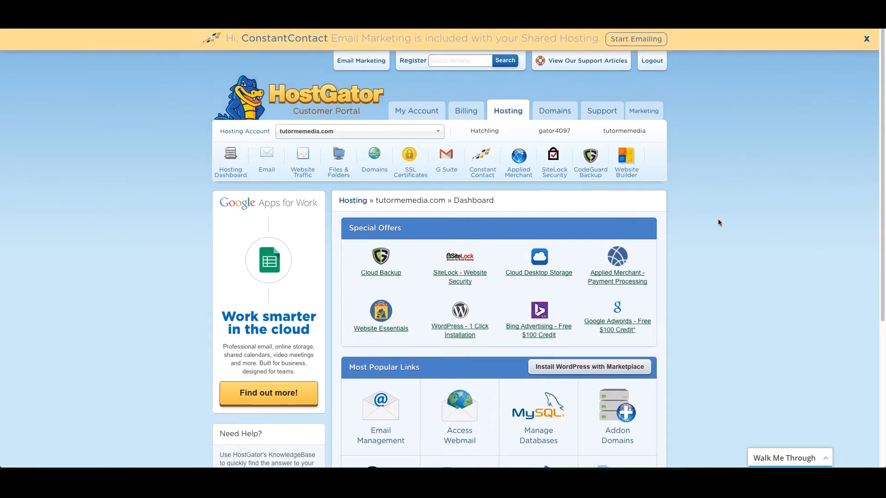
Launch WordPress 1-Click Installation and select tutormemedia.com as the install domain
scroll(509, 127, "down", 1)
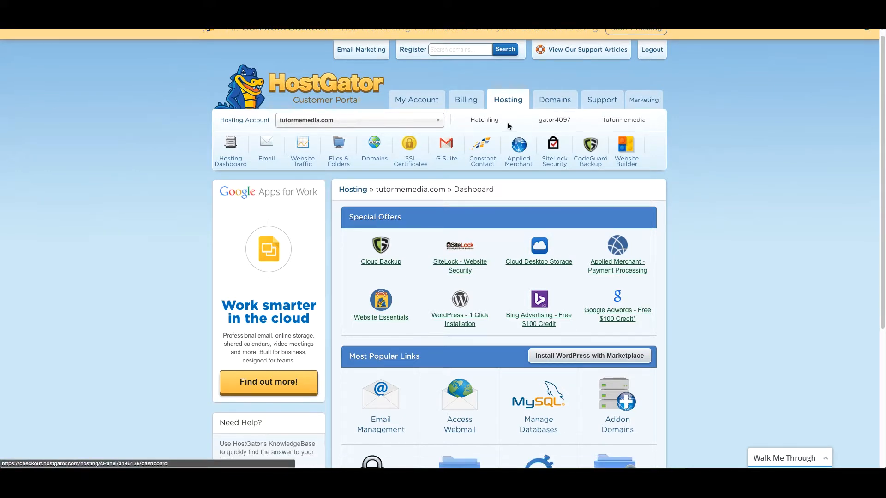
left_click(463, 318)
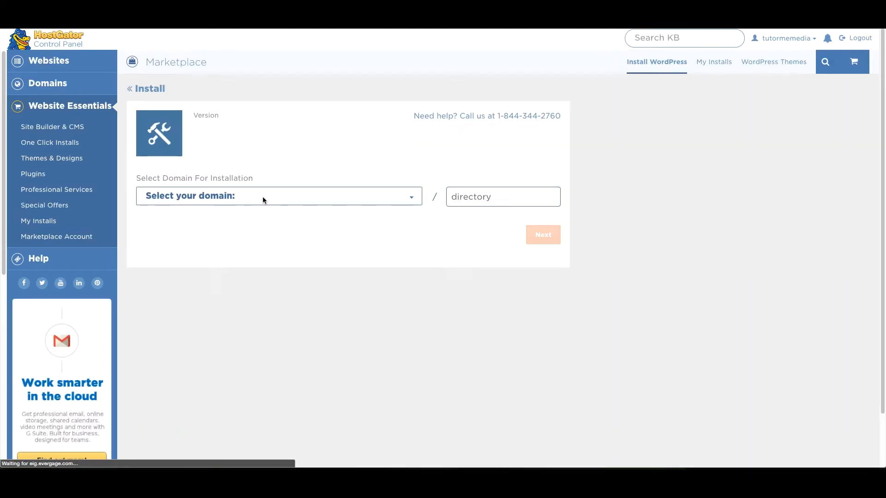
left_click(262, 197)
left_click(253, 209)
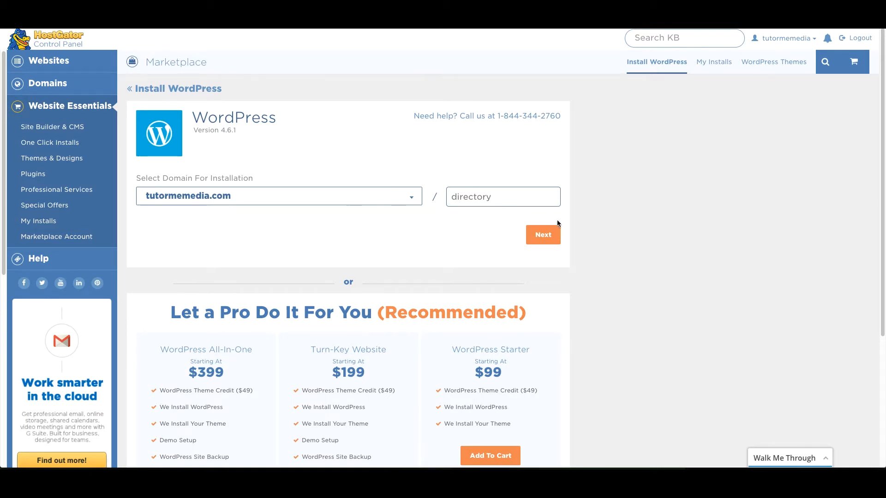
Set the Blog Title to 'TutorMeMedia.com : a place to learn all things website, hosting…'
left_click(543, 235)
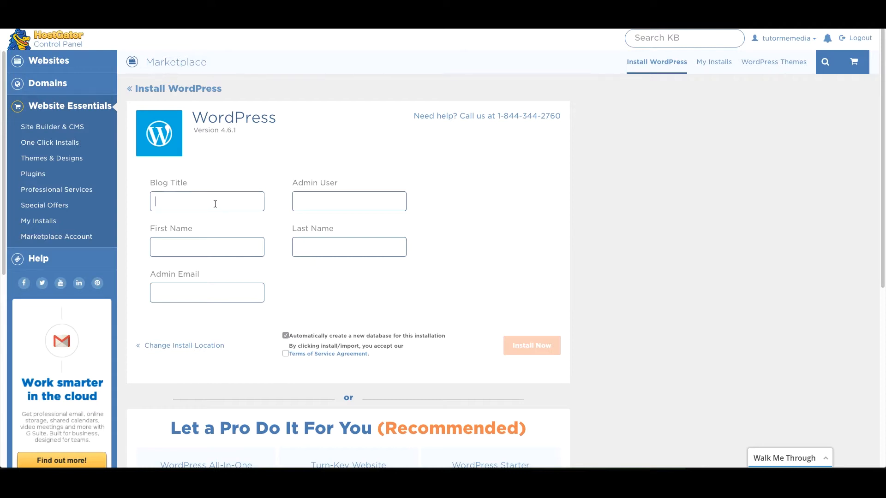
type("TutorMeME")
key("BackSpace")
type("edia.co")
type("m")
type(" :")
type("a ")
type("place to ")
type("learn al")
type("l things me")
type("di")
key("BackSpace")
key("BackSpace")
key("BackSpace")
key("BackSpace")
type("webstie")
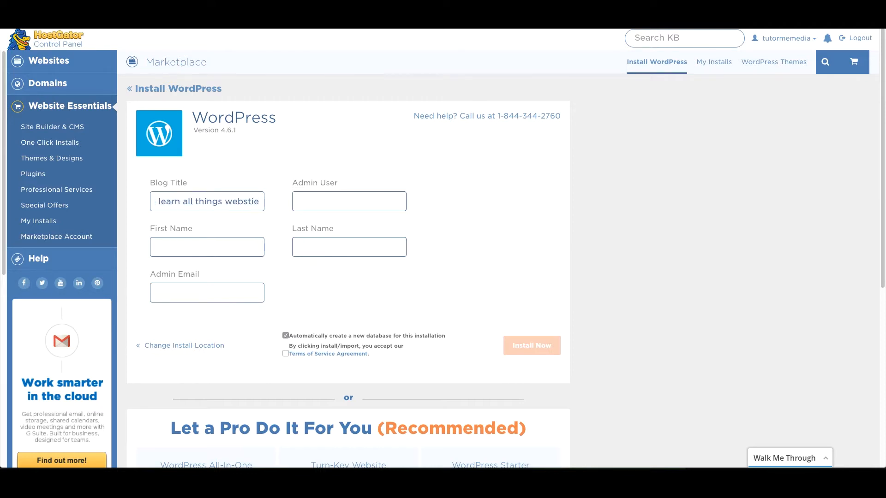
key("BackSpace")
key("BackSpace")
key("BackSpace")
type("ite, hosting")
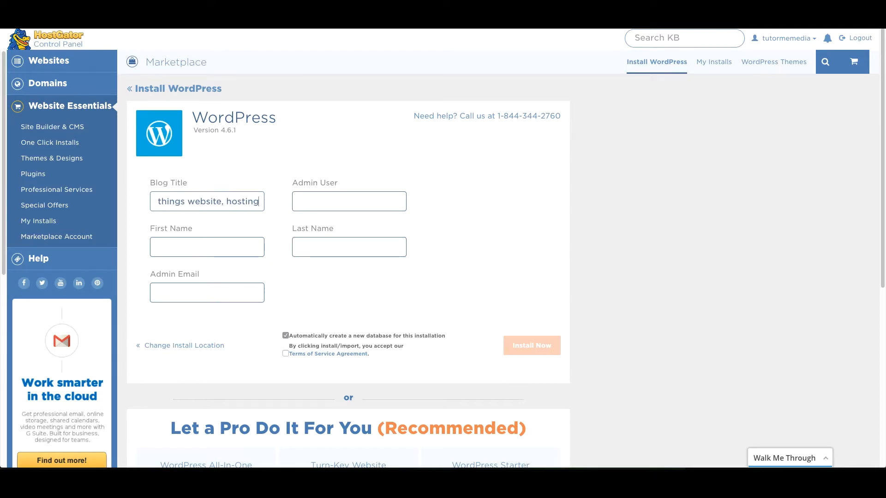
type(", dig")
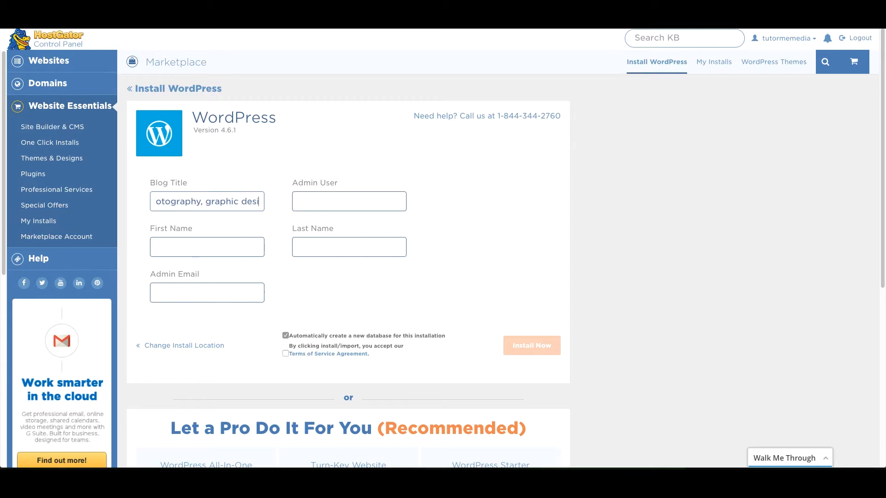
type(" , a")
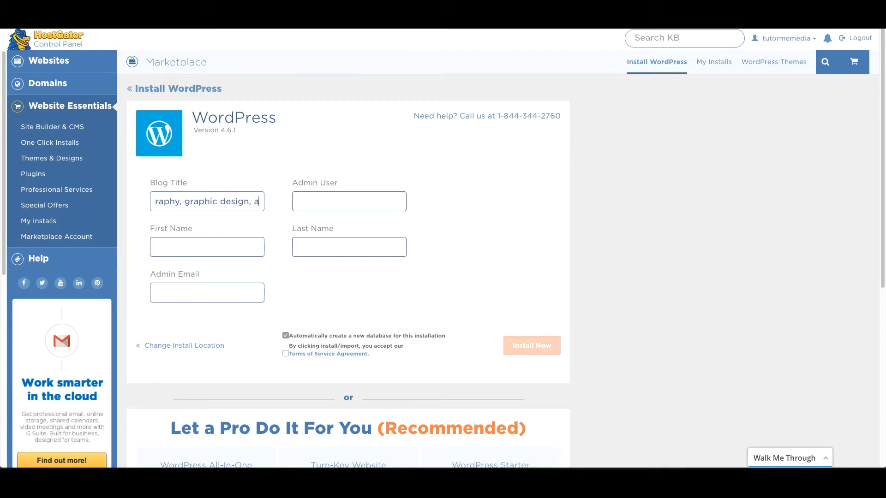
type("nd g")
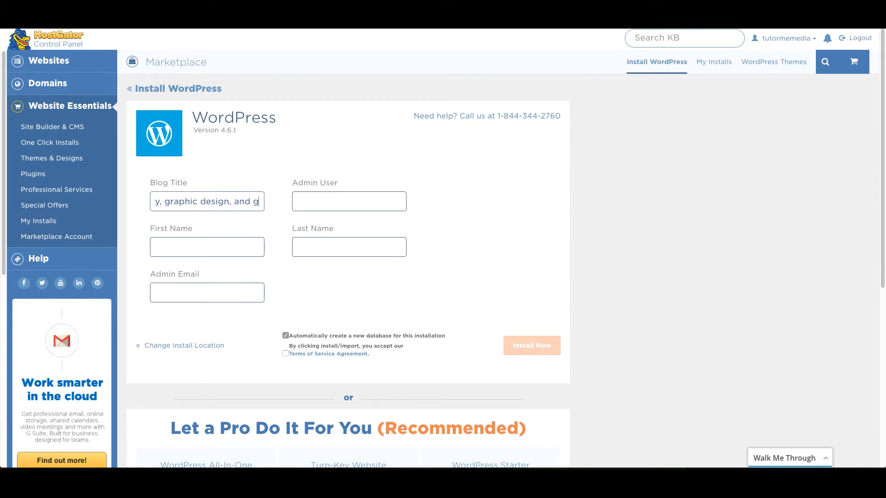
key("BackSpace")
type("digital media")
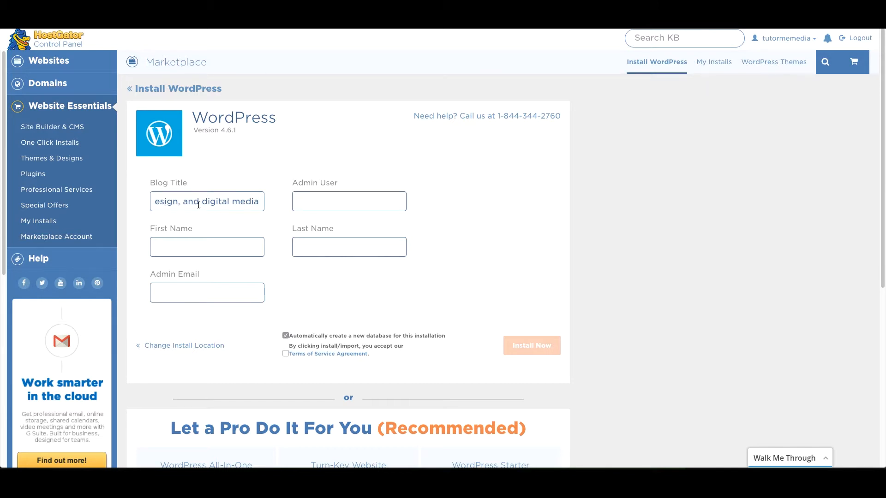
Review the Blog Title text with the arrow keys before moving to Admin User
key("Left")
key("Left")
key("Left")
key("Left")
key("Left")
key("Left")
key("Left")
key("Left")
key("Left")
key("Left")
key("Left")
key("Left")
key("Left")
key("Left")
key("Left")
key("Left")
key("Left")
key("Left")
key("Left")
key("Left")
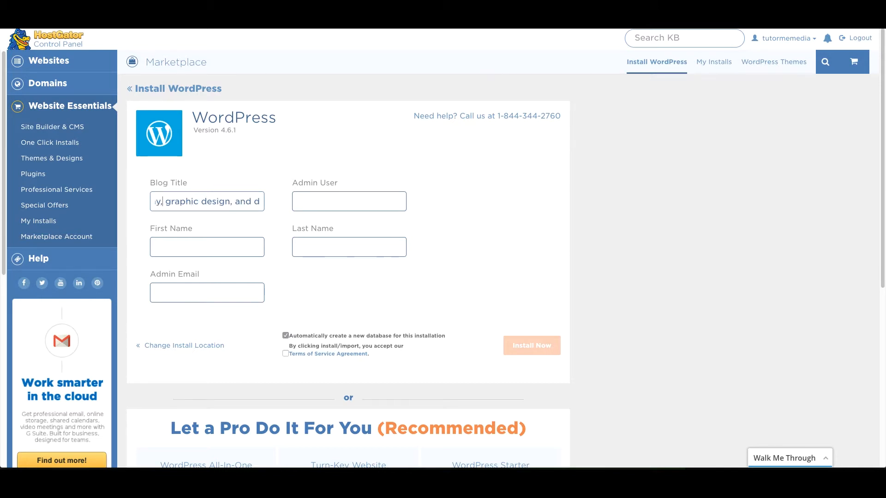
key("Left")
key("Left")
key("Left")
key("Left")
key("Left")
key("Left")
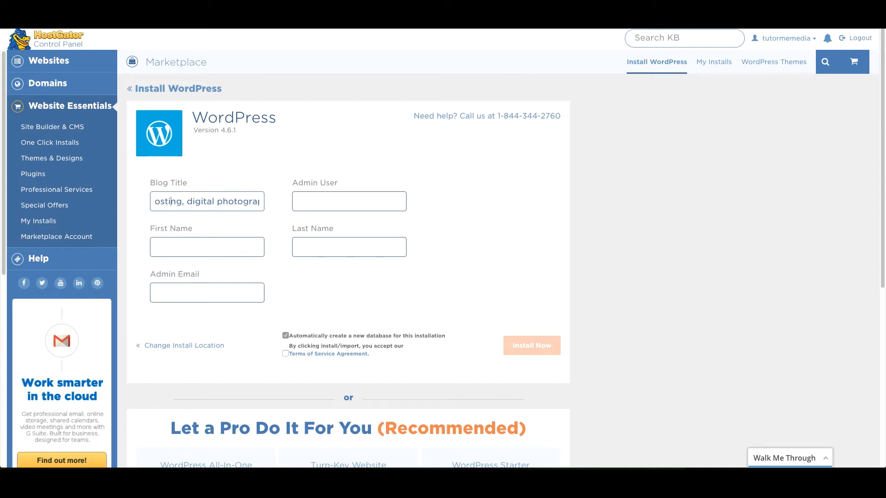
key("Left")
key("Left")
key("Left")
key("Left")
key("Left")
key("Left")
key("Left")
key("Left")
key("Left")
key("Left")
key("Left")
key("Left")
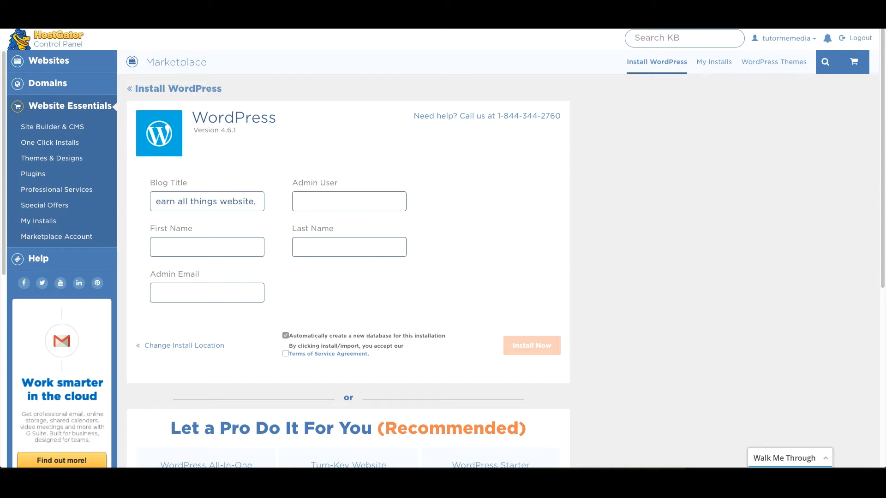
key("Left")
key("Left")
key("Left")
key("Left")
key("Left")
key("Left")
key("Left")
key("Left")
key("Left")
key("Left")
key("Left")
key("Left")
key("Left")
key("Left")
key("Left")
key("Left")
key("Left")
key("Left")
key("Left")
key("Left")
key("Left")
key("Left")
key("Left")
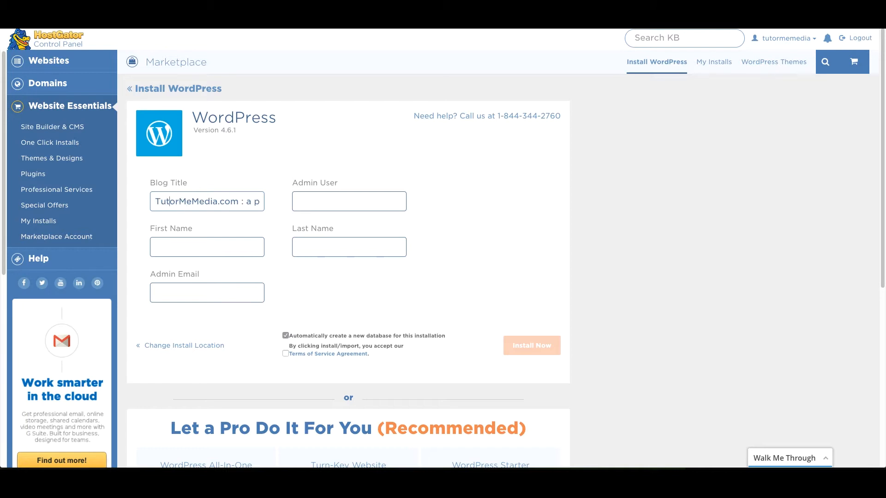
key("Right")
key("Right")
key("Right")
key("Right")
key("Right")
key("Right")
key("Right")
key("Right")
key("Right")
key("Right")
key("Right")
key("Right")
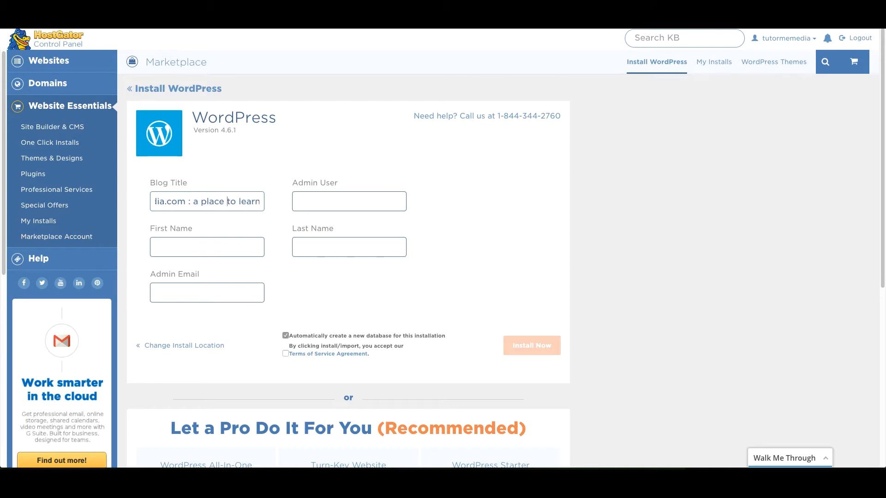
key("Right")
key("Right")
key("Right")
key("Right")
key("Right")
key("Right")
key("Right")
key("Right")
key("Right")
key("Right")
key("Right")
key("Right")
key("Right")
key("Right")
key("Right")
key("Right")
key("Right")
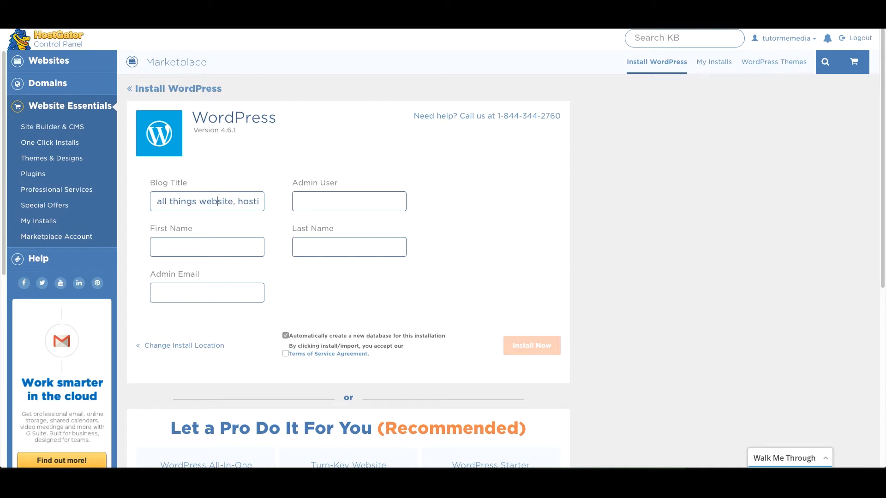
key("Right")
key("Right")
key("Right")
key("Right")
key("Right")
key("Right")
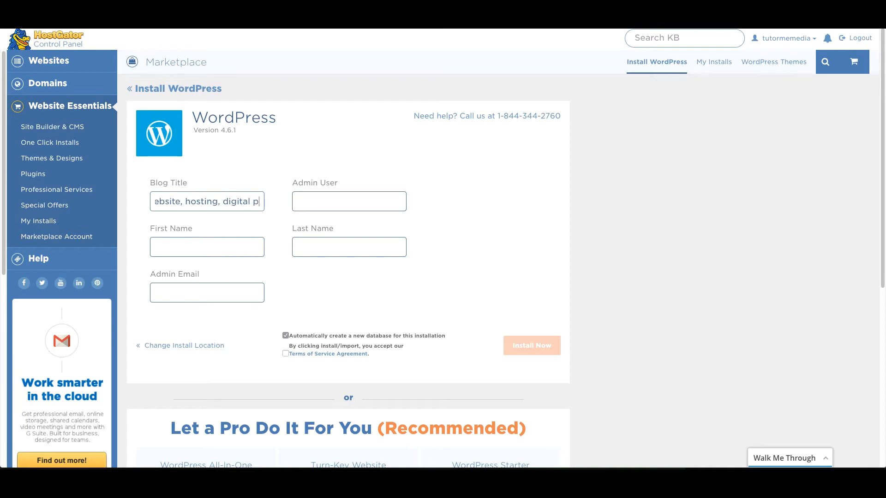
key("Right")
key("Right")
key("Right")
key("Right")
key("Right")
key("Right")
key("Right")
key("Right")
key("Right")
key("Right")
key("Right")
key("Right")
key("Right")
key("Right")
key("Right")
key("Right")
key("Right")
key("Right")
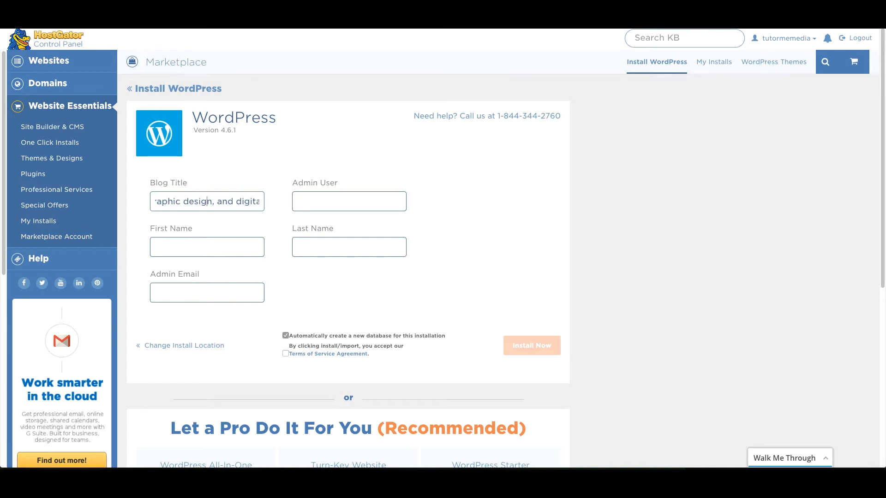
key("Right")
key("Right")
key("Right")
key("Right")
key("Right")
key("Right")
key("Right")
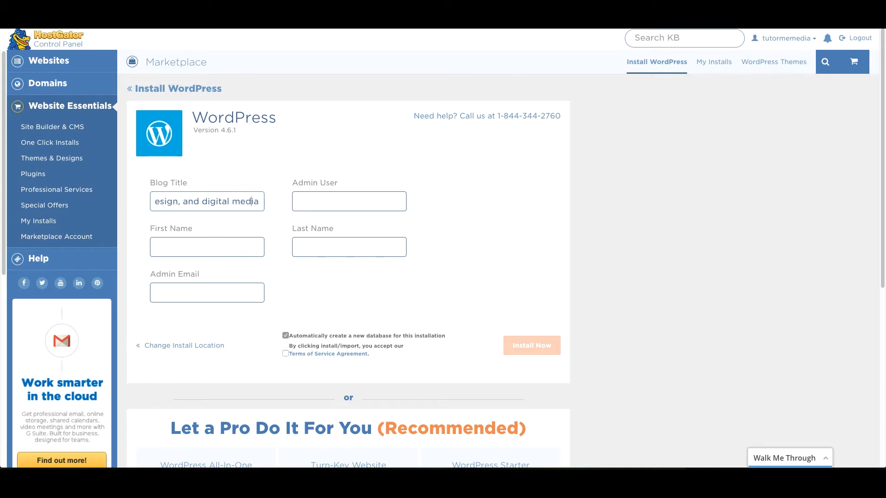
left_click(338, 201)
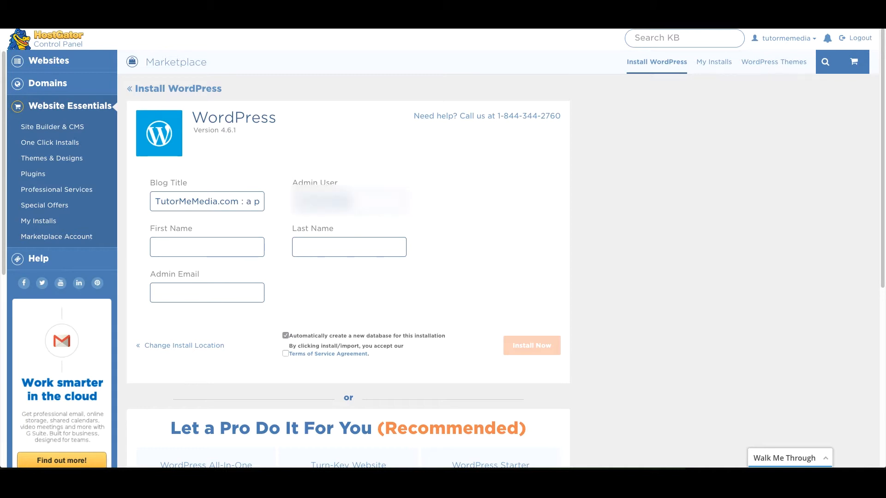
Enter the admin's first name, last name and e-mail, and accept the Terms of Service
key("Tab")
type("Josh")
key("Tab")
type("Northrup")
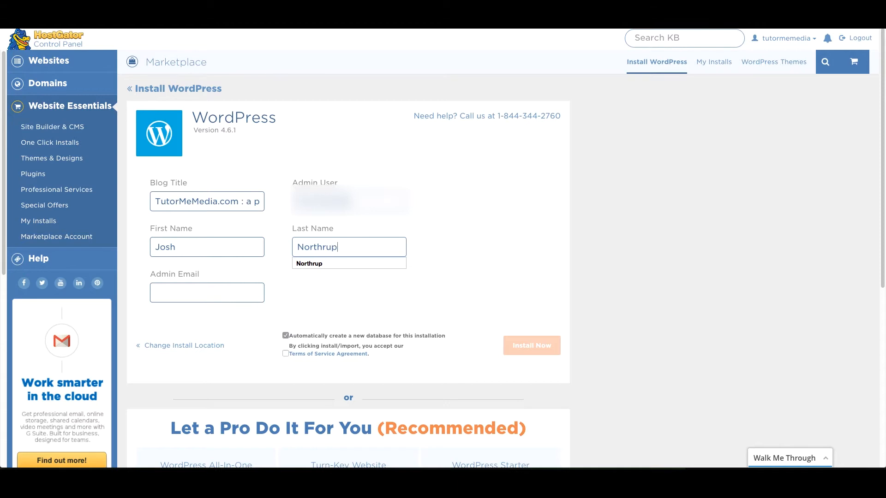
key("Tab")
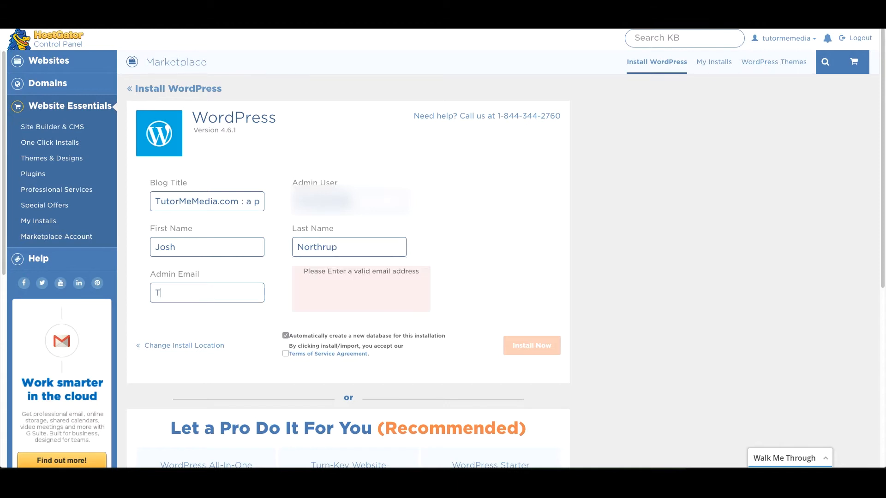
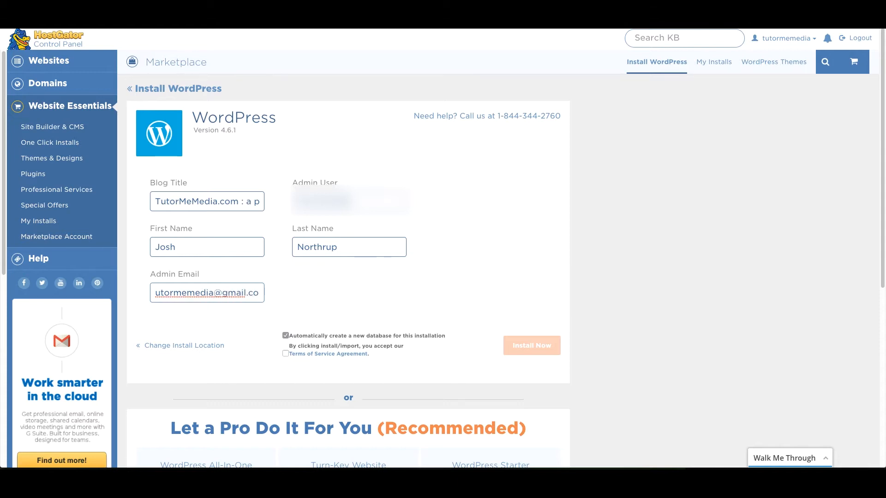
left_click(375, 276)
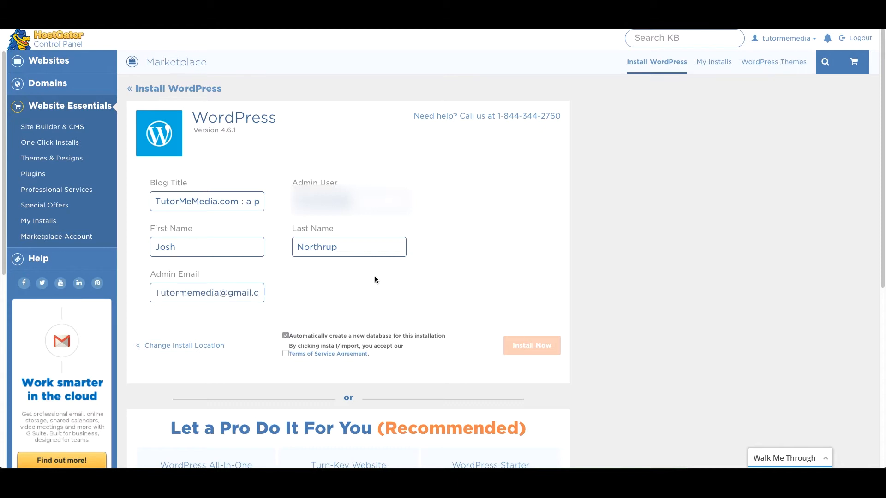
left_click(285, 353)
Install WordPress and copy the generated admin password from the Installation Details
left_click(529, 350)
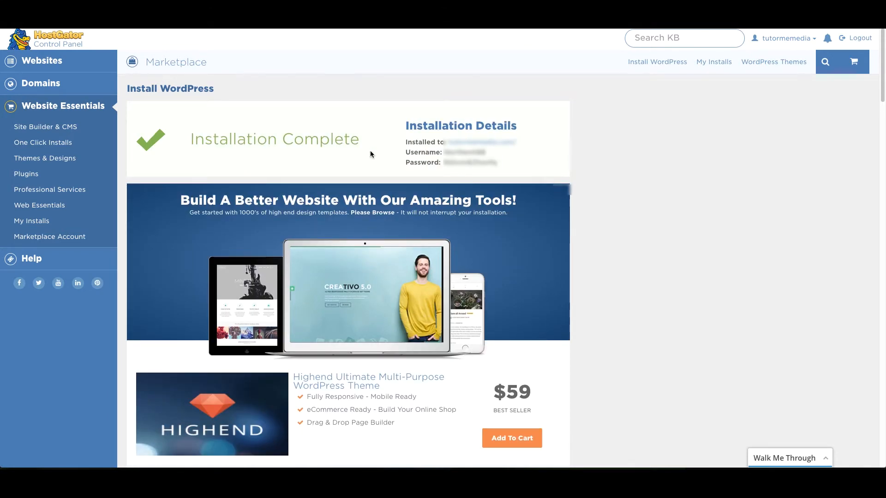
left_click_drag(444, 163, 498, 163)
right_click(486, 164)
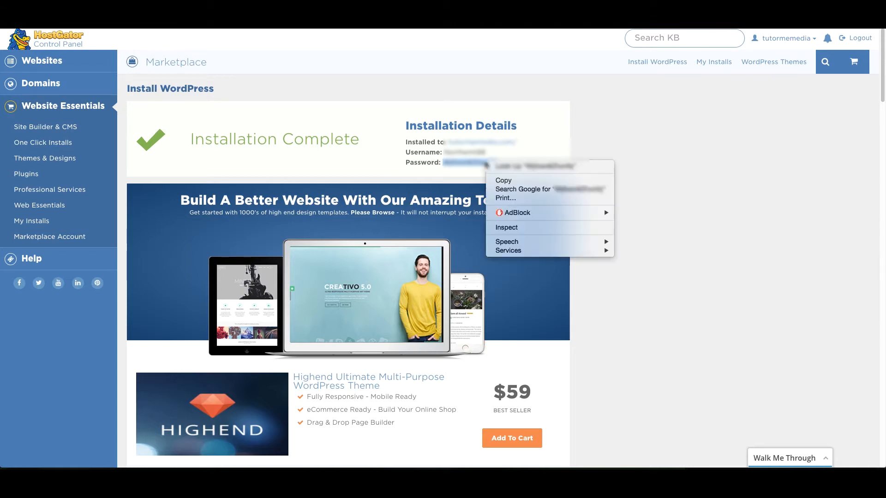
left_click(509, 181)
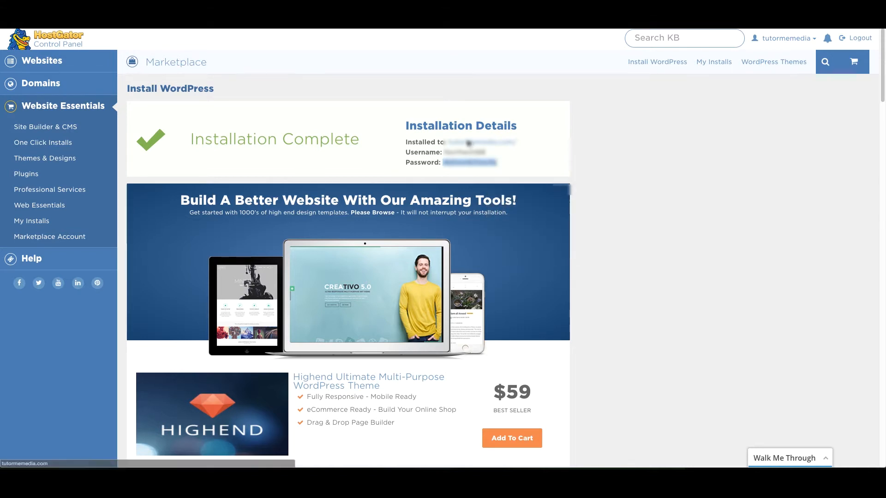
left_click(220, 91)
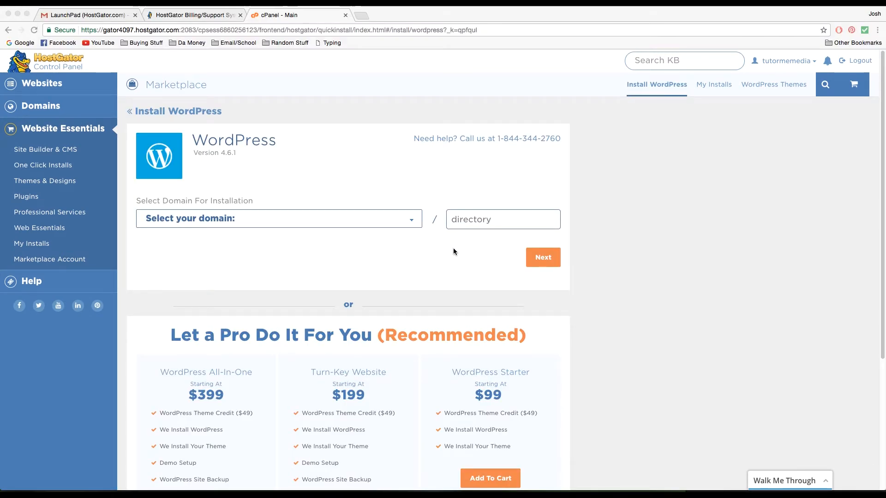
View My Installs to confirm the tutormemedia.com WordPress install, then switch to the LaunchPad email
left_click(707, 84)
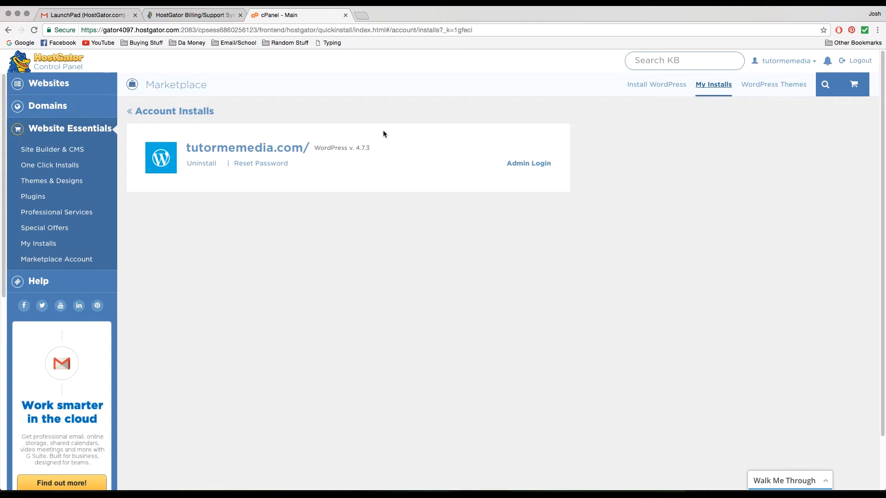
left_click(96, 16)
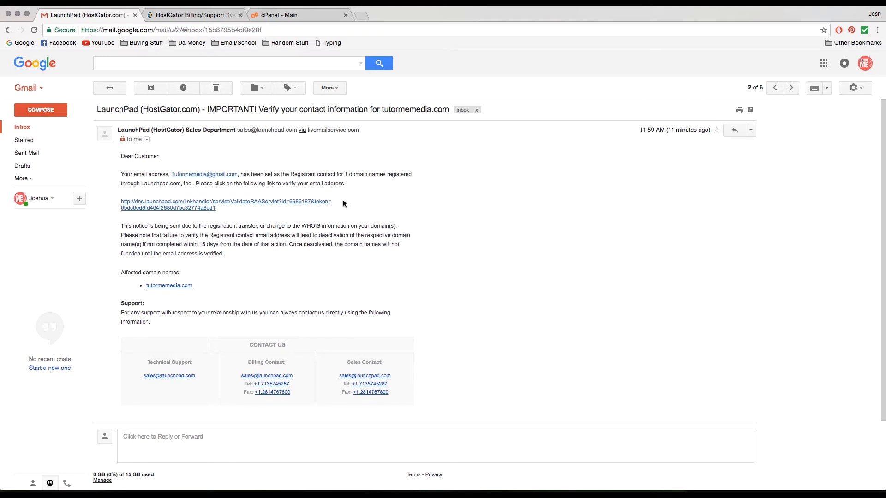
After reading LaunchPad's tutormemedia.com verification email, start a fresh blank browser tab
left_click(361, 15)
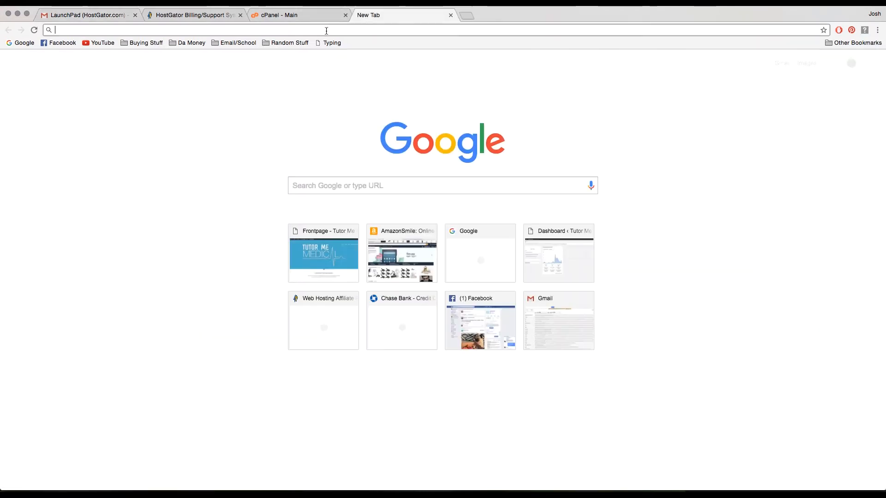
Load tutormemedia.com to see its Website Coming Soon page, placing the cursor at the address end
type("tut")
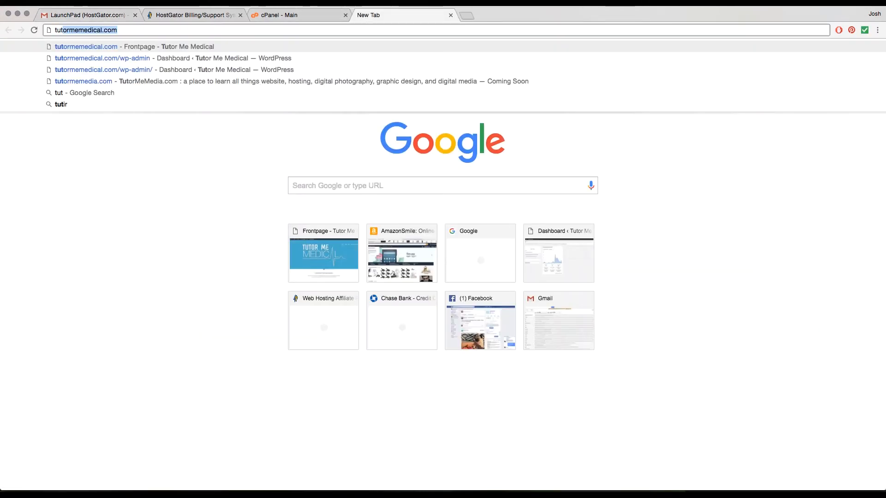
type("ormemedia.com")
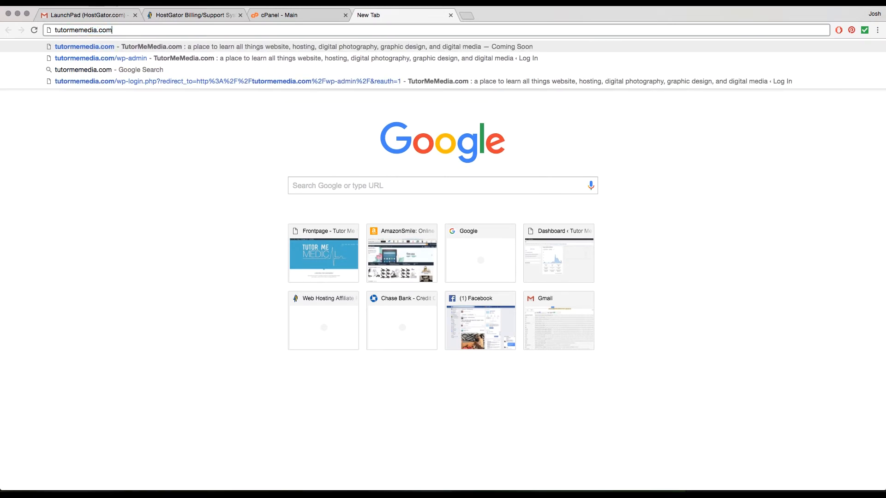
key("Return")
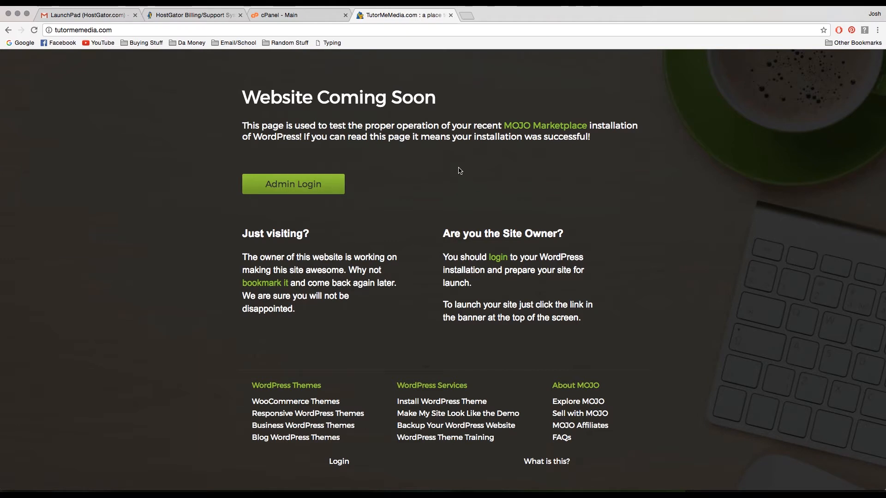
left_click(128, 31)
left_click(129, 30)
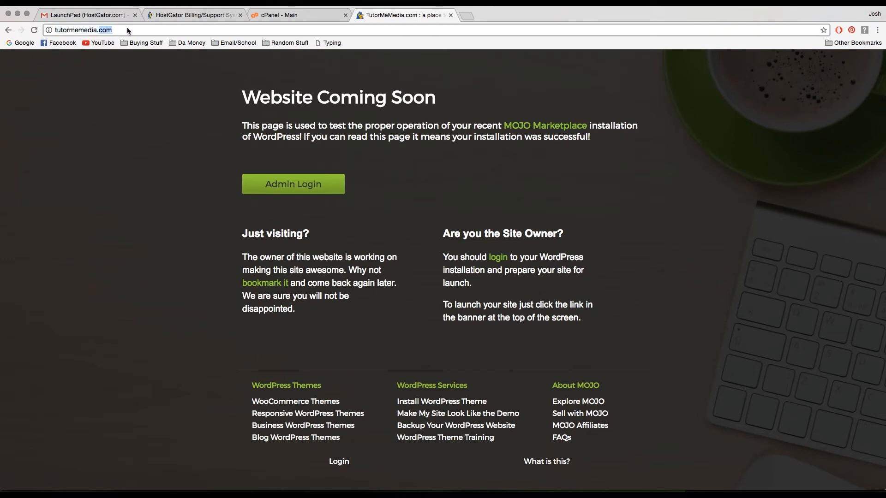
Go to tutormemedia.com/wp-admin to reach the WordPress login page
type("/admin")
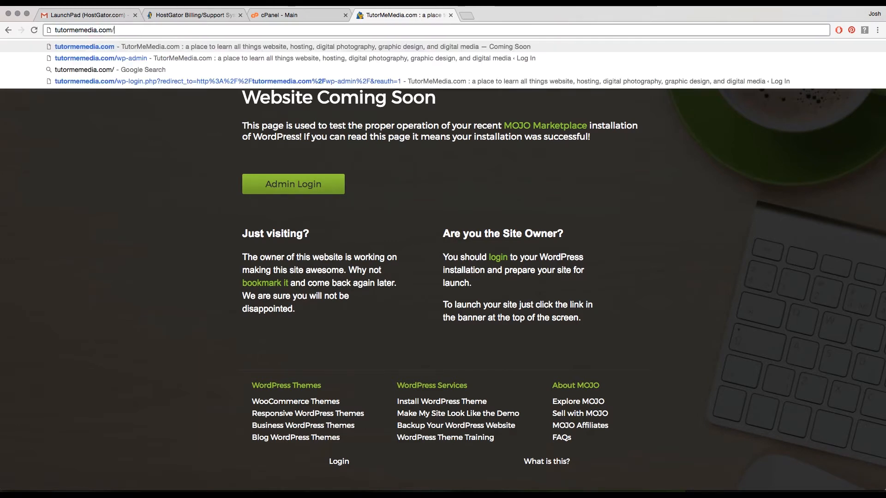
key("BackSpace")
key("BackSpace")
key("BackSpace")
key("BackSpace")
key("BackSpace")
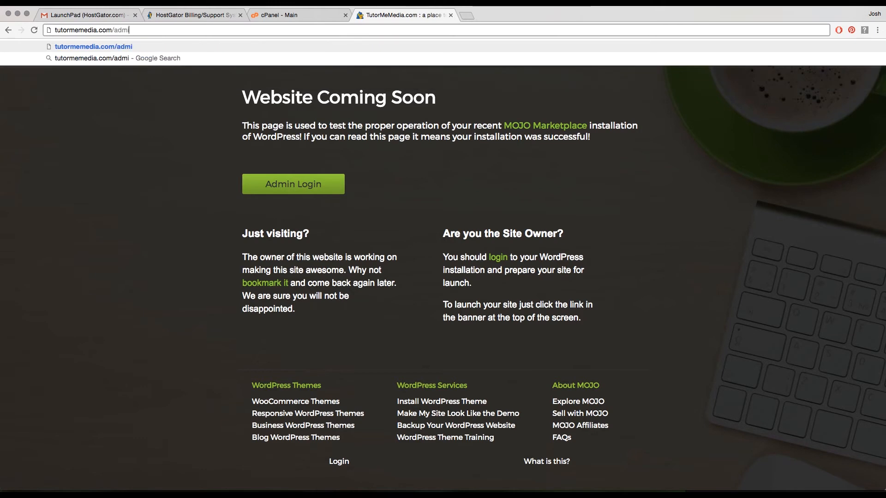
type("wp-admin")
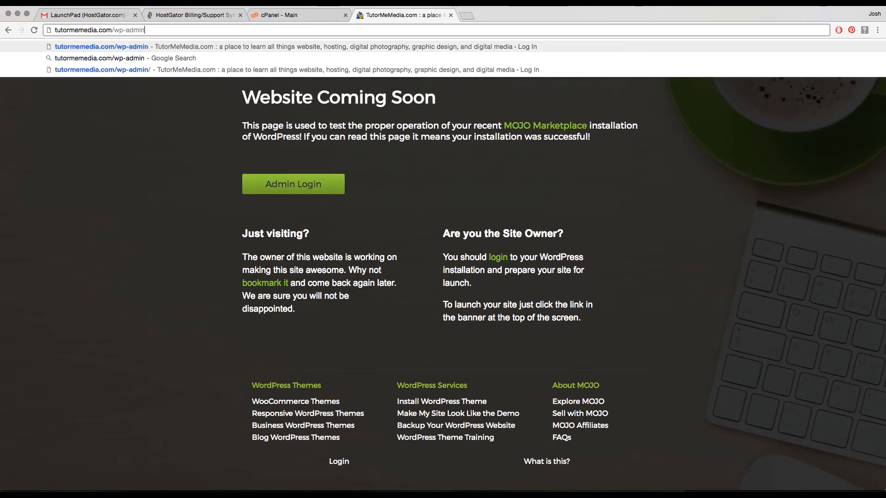
key("Return")
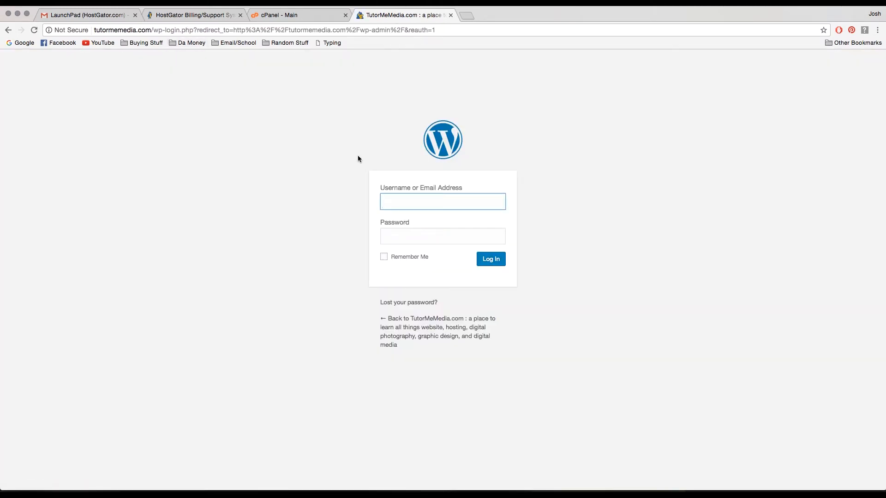
Log in with the saved admin username and password, with Remember Me ticked
left_click(402, 202)
left_click(403, 217)
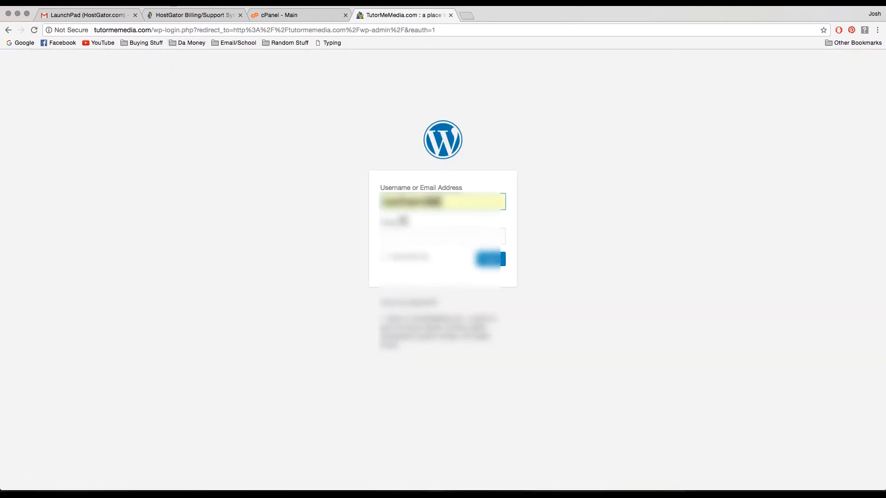
left_click(400, 235)
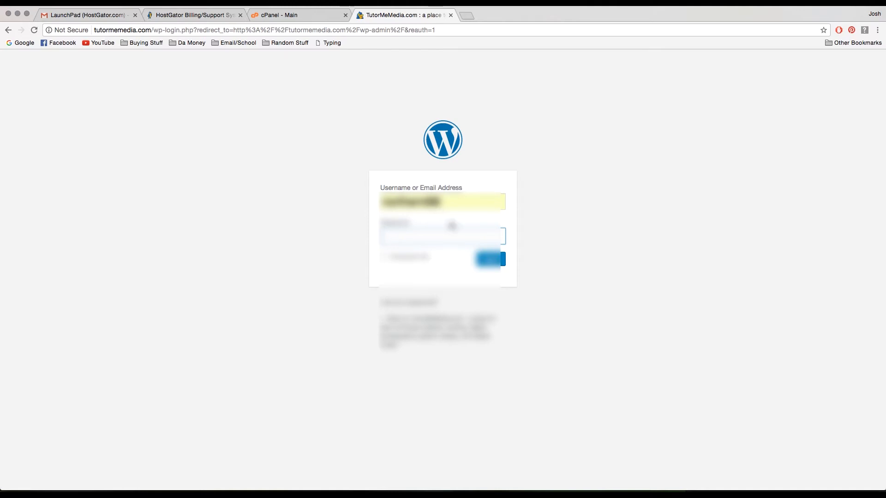
type("*********")
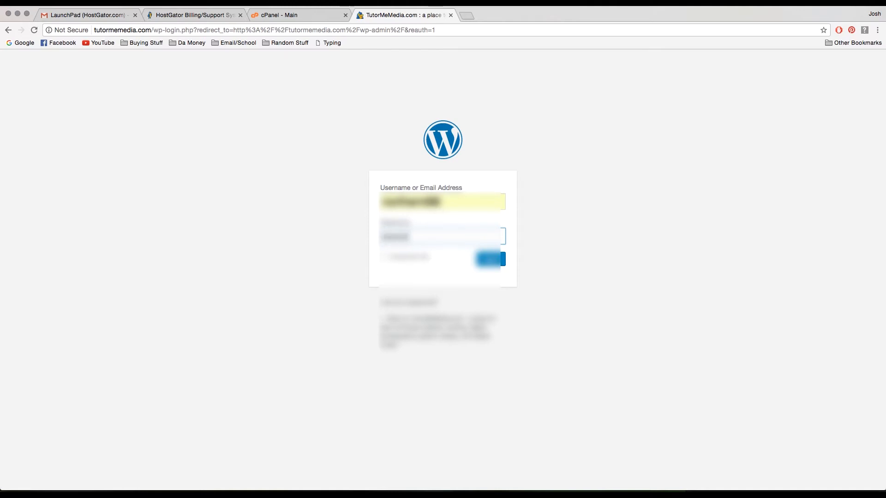
type("*********")
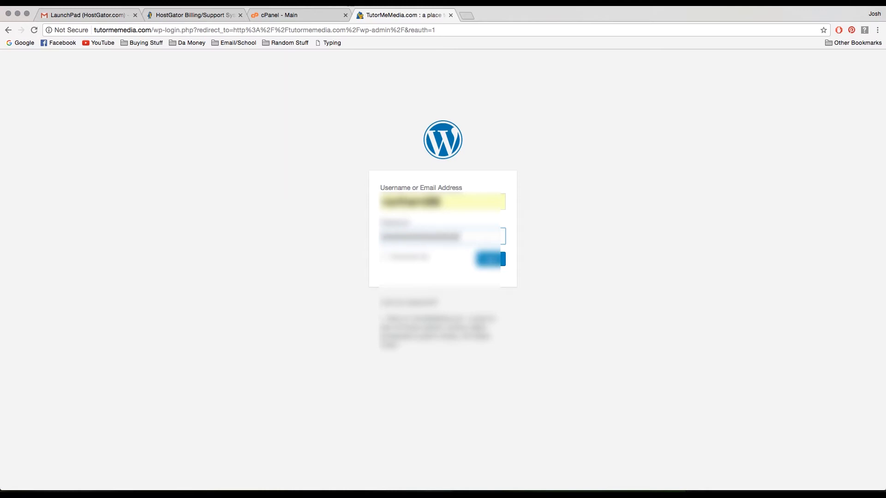
type("**")
left_click(385, 257)
left_click(503, 261)
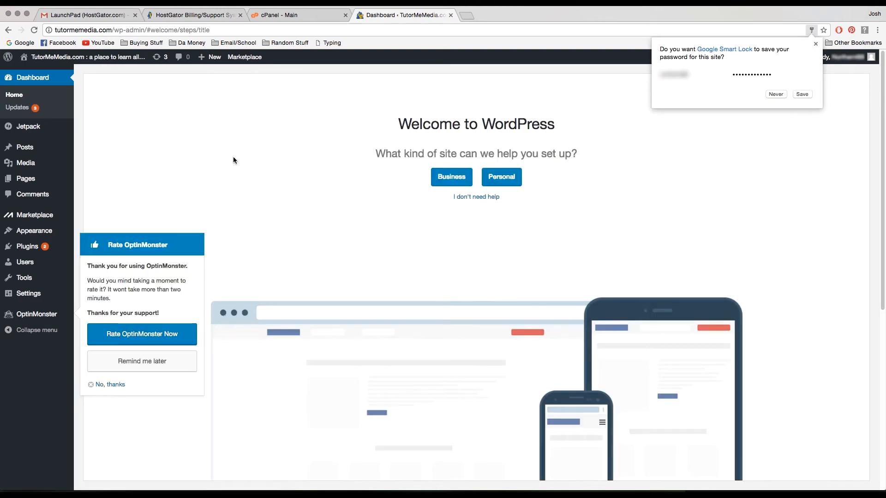
Dismiss the popups, choose a Personal site, and paste the Site Title into the Site Description
left_click(803, 95)
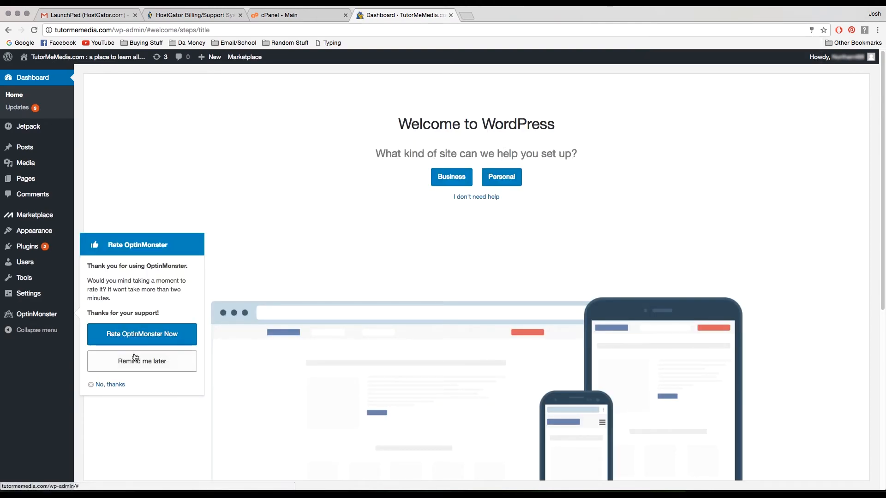
left_click(105, 386)
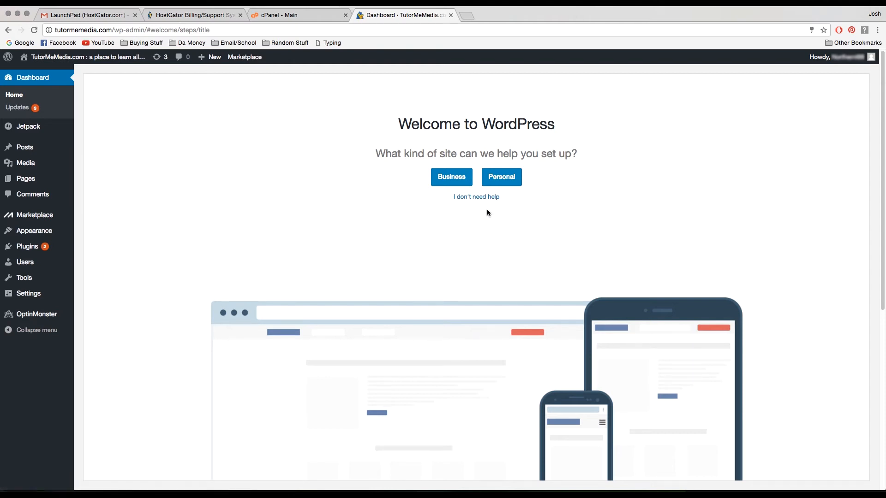
left_click(500, 184)
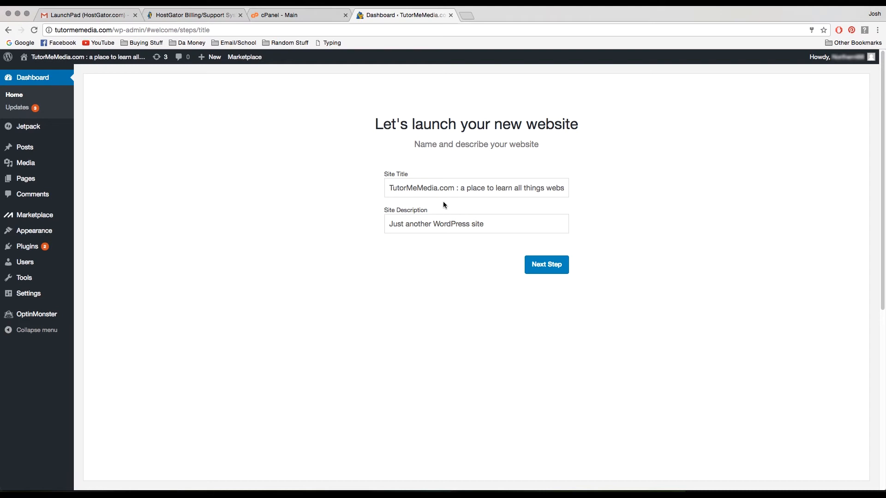
left_click_drag(391, 187, 665, 207)
right_click(548, 188)
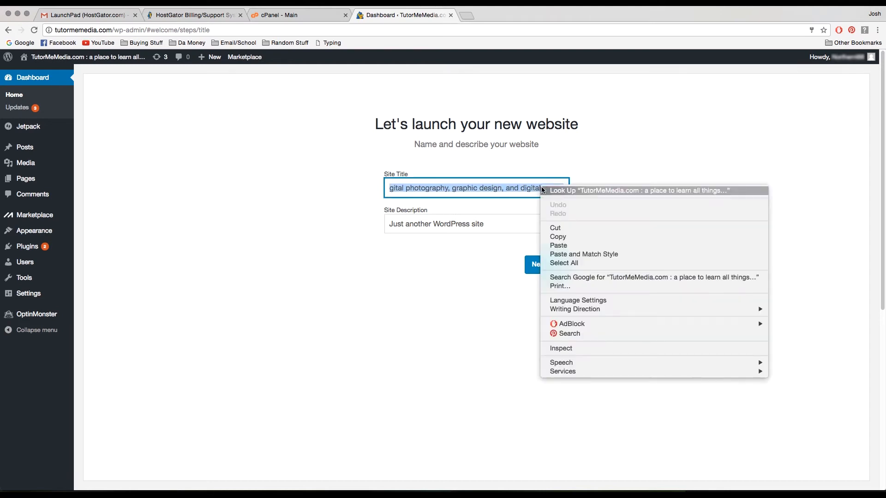
left_click(558, 237)
key("Tab")
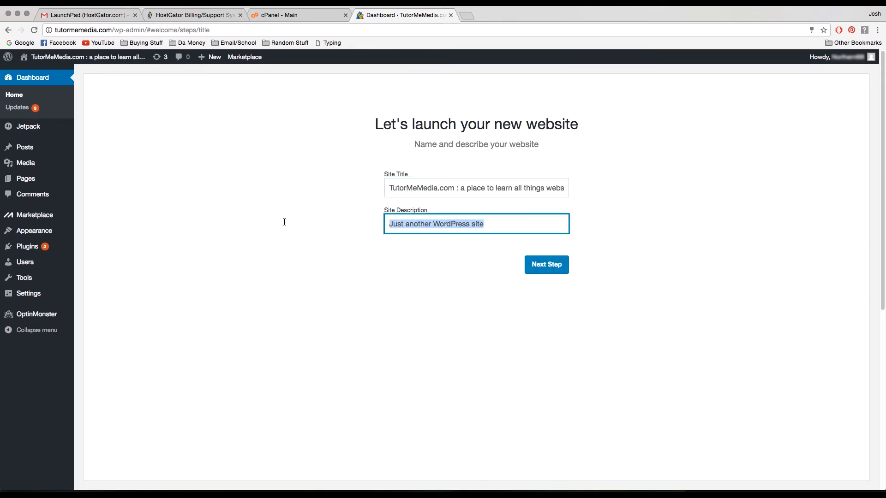
right_click(516, 229)
left_click(543, 290)
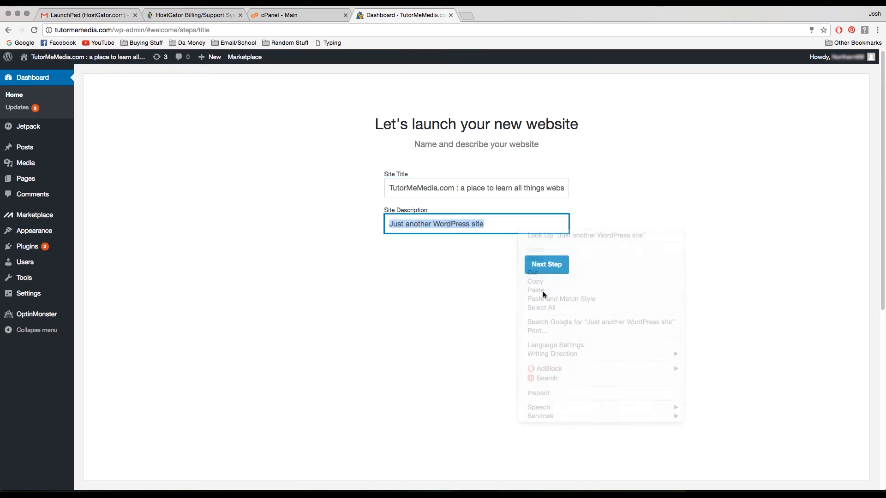
left_click(553, 275)
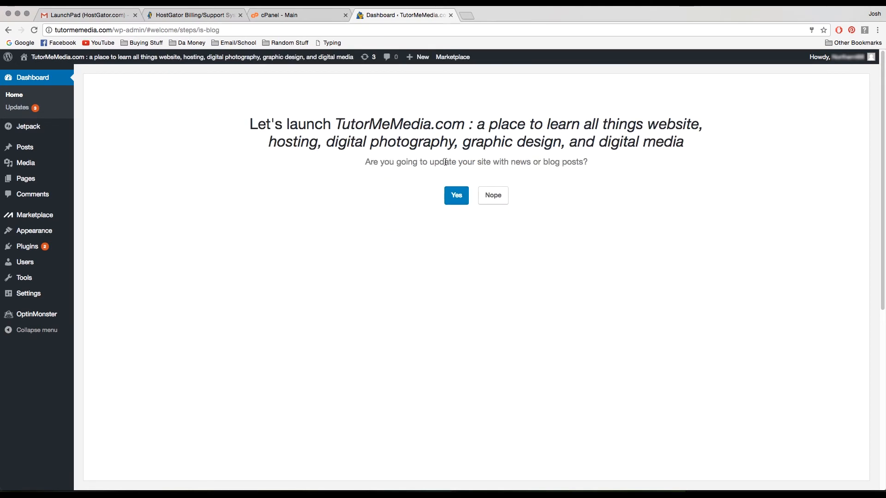
Confirm blog posts, show most recent news on the homepage, add a Contact Us page, and skip Jetpack
left_click(467, 203)
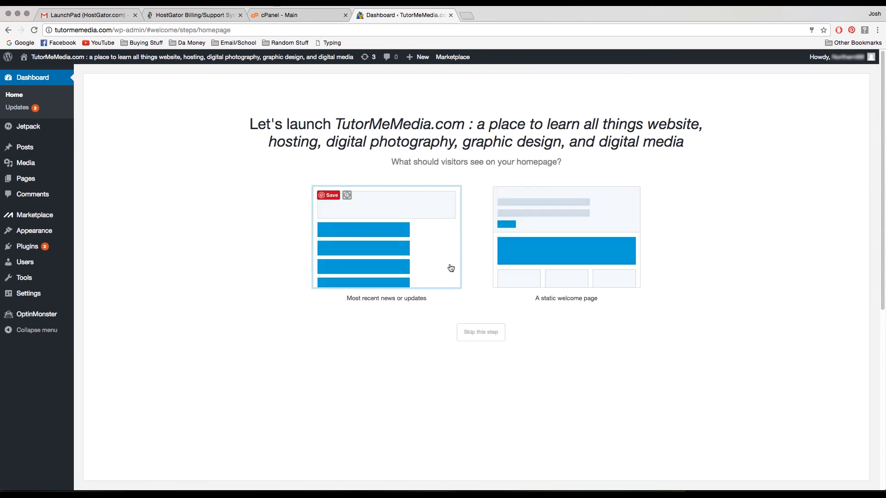
left_click(391, 260)
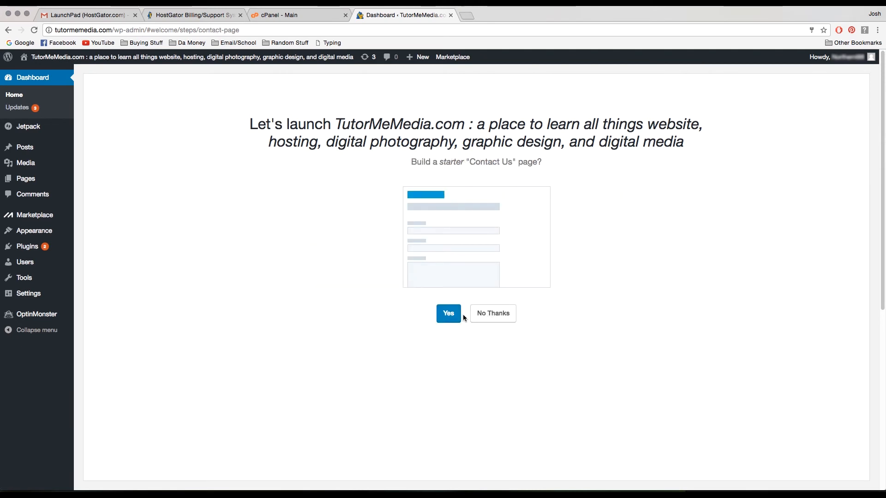
left_click(457, 314)
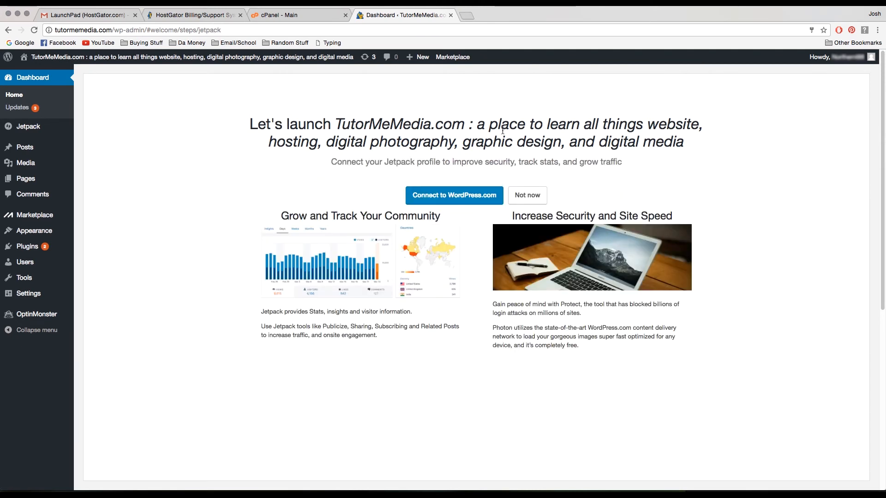
left_click(527, 195)
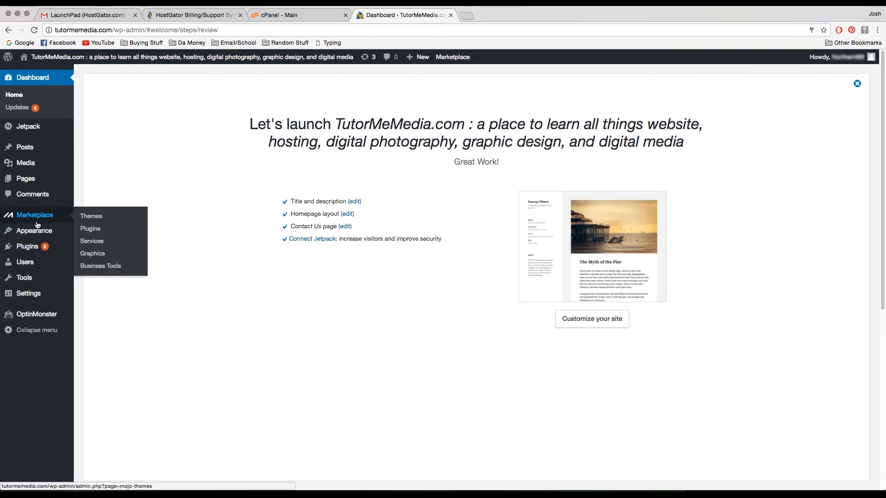
mouse_move(39, 231)
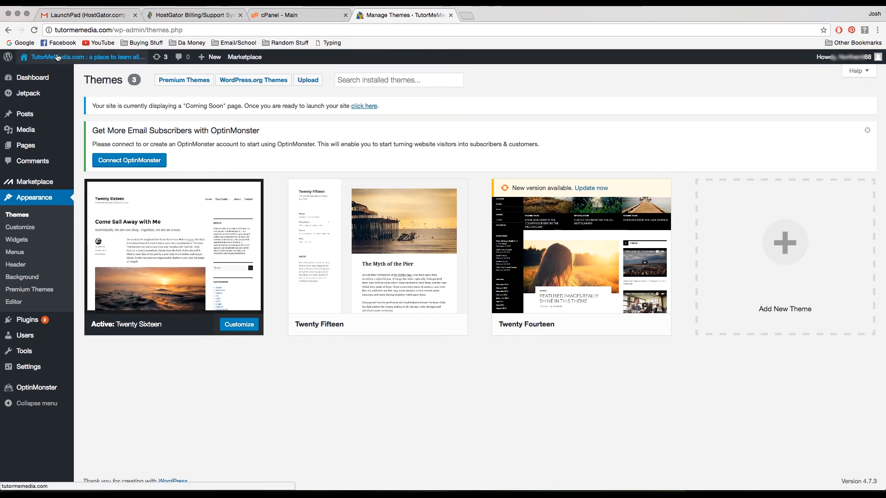
Visit the live homepage, scroll through the Hello world post, then head back to the Dashboard
left_click(88, 57)
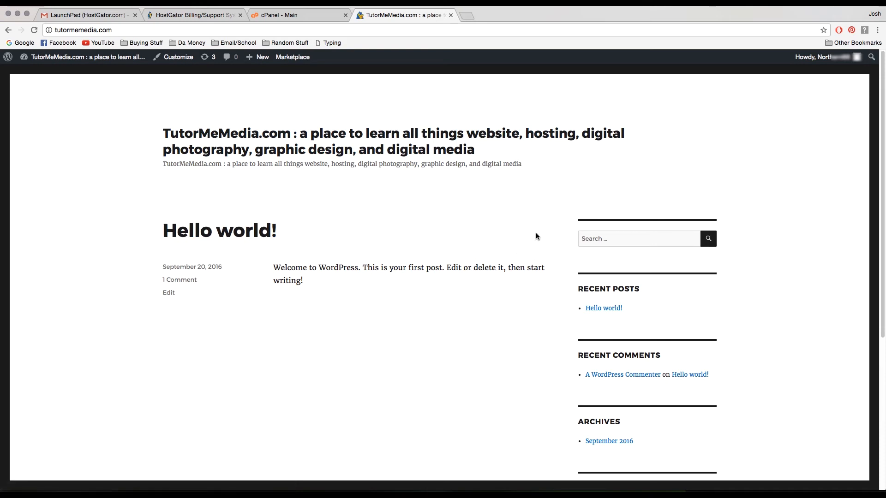
scroll(472, 239, "down", 5)
scroll(472, 239, "up", 2)
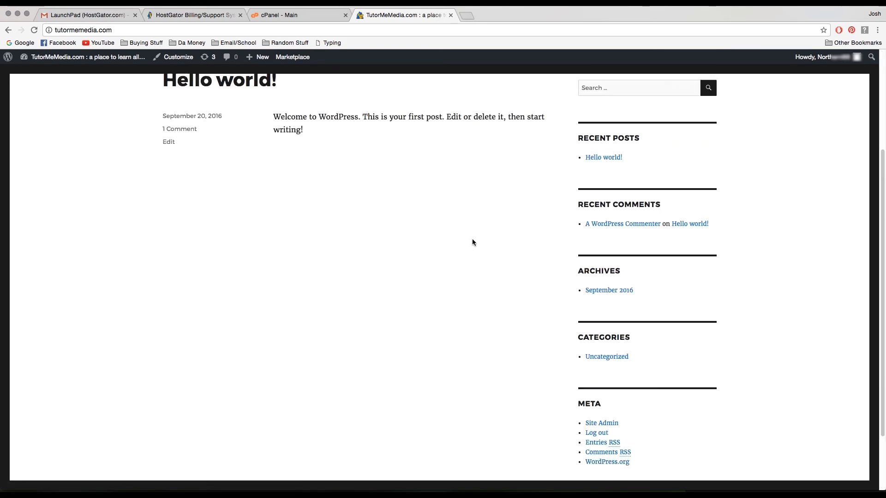
scroll(472, 239, "up", 3)
scroll(471, 249, "down", 5)
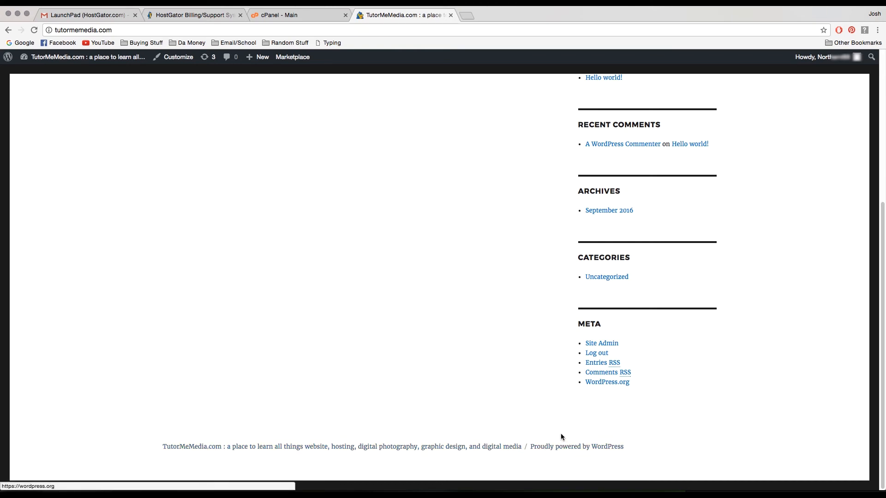
scroll(554, 433, "up", 5)
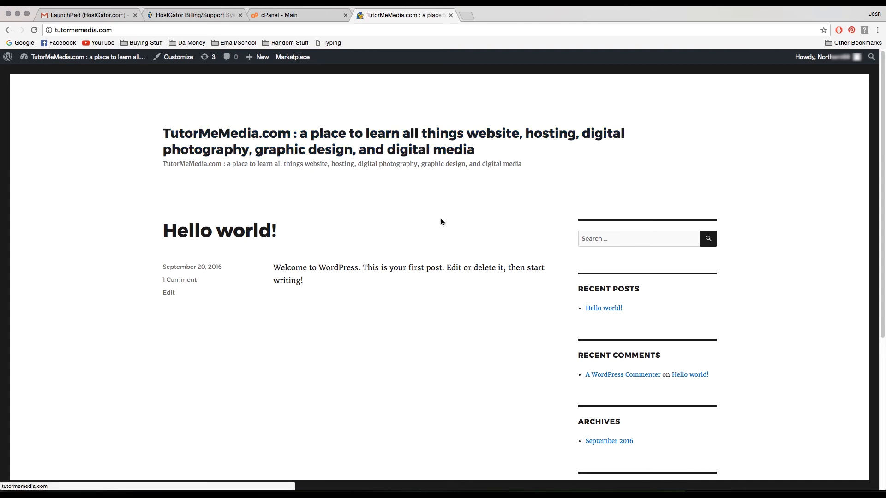
mouse_move(60, 59)
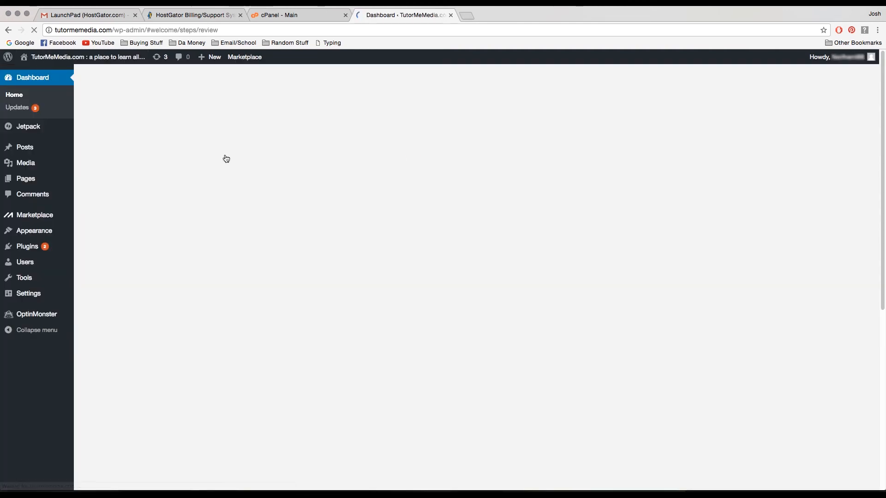
mouse_move(40, 167)
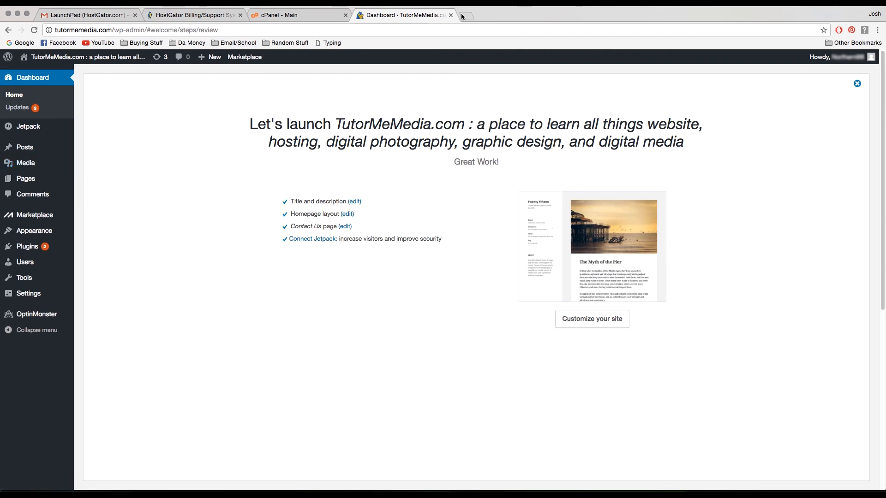
Load tutormemedia.com in a new tab, then return to the Dashboard tab's launch review
key("super+t")
type("ty")
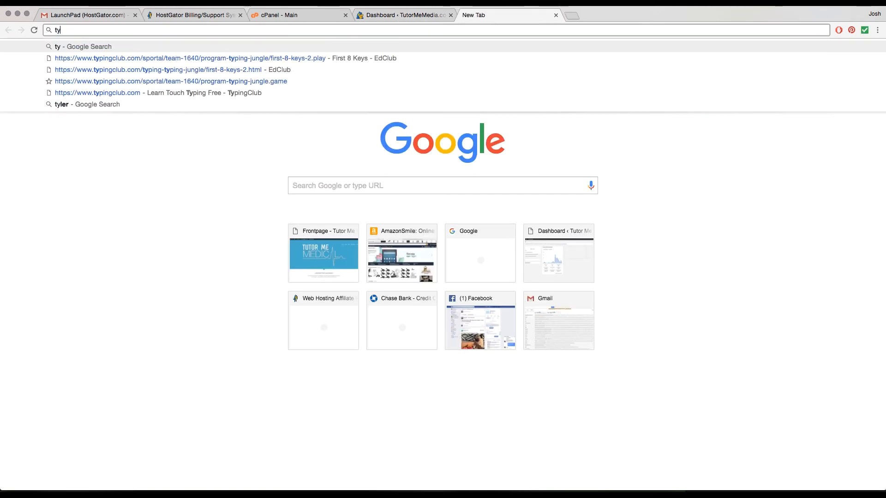
key("BackSpace")
type("ut")
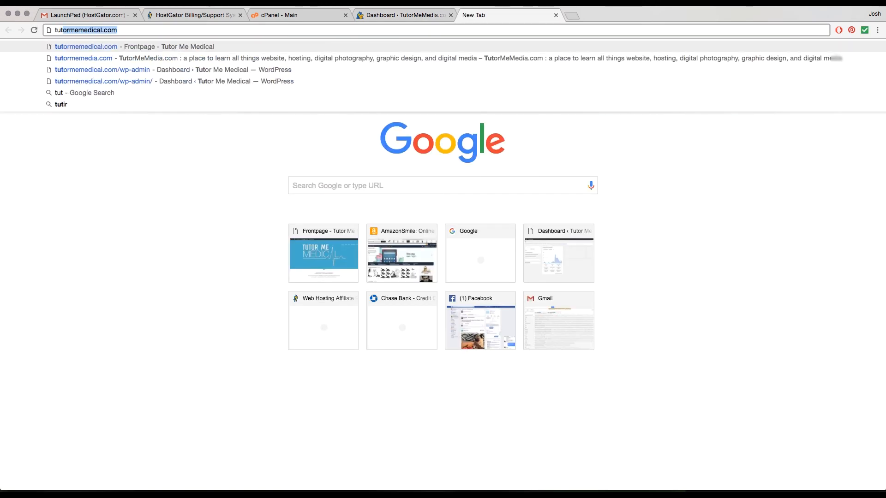
type("ormemedia.com")
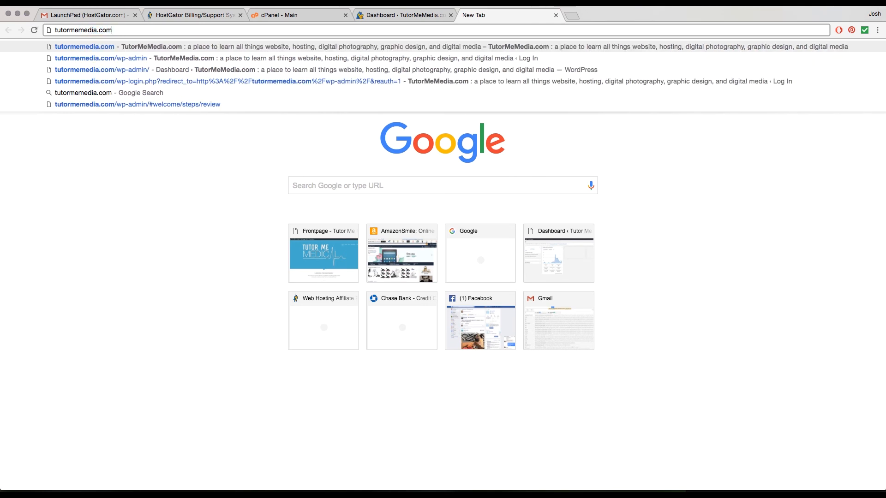
key("Return")
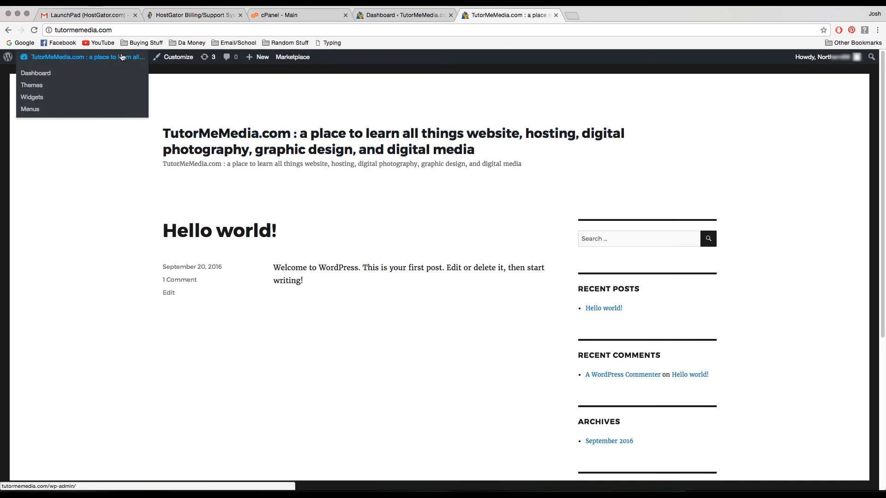
mouse_move(307, 65)
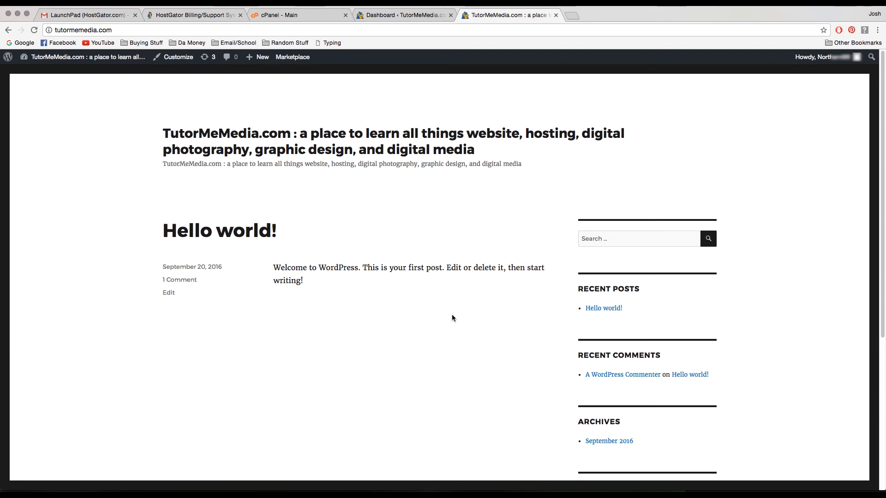
left_click(365, 14)
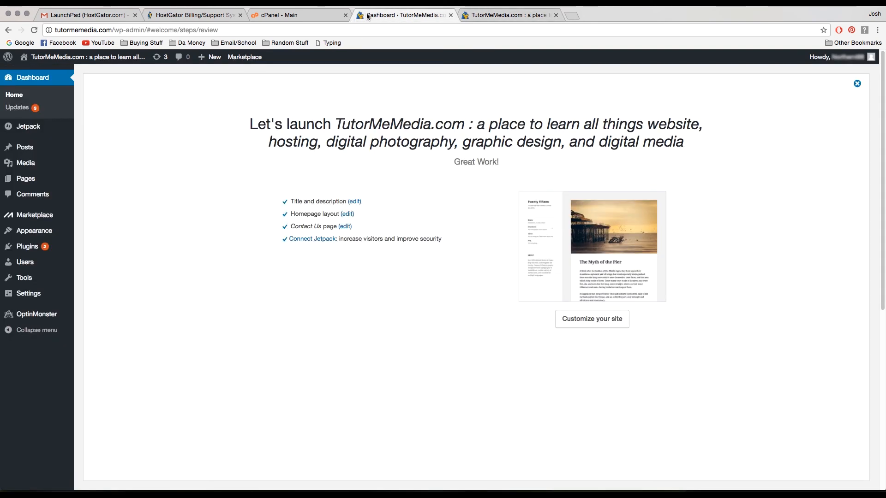